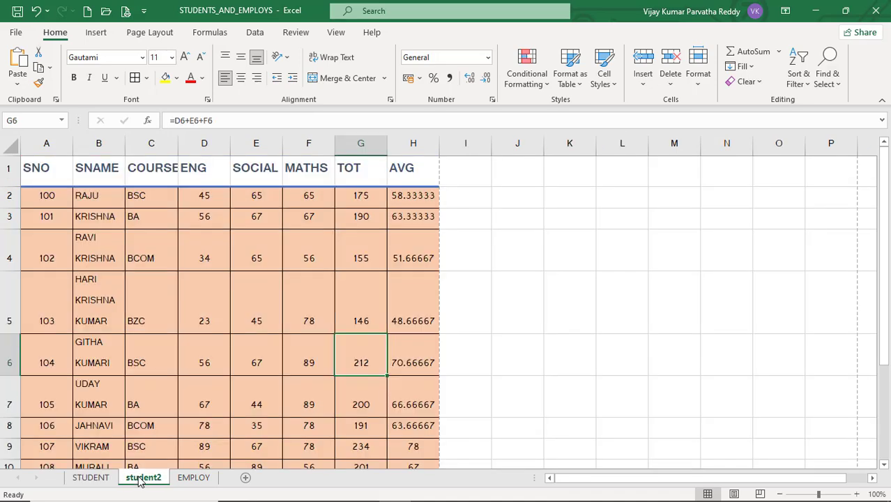
Glance at EMPLOY, return to student2, select cell D5 (mark 23) and show the Format options
{"action": "left_click", "coordinate": [185, 479]}
{"action": "left_click", "coordinate": [143, 479]}
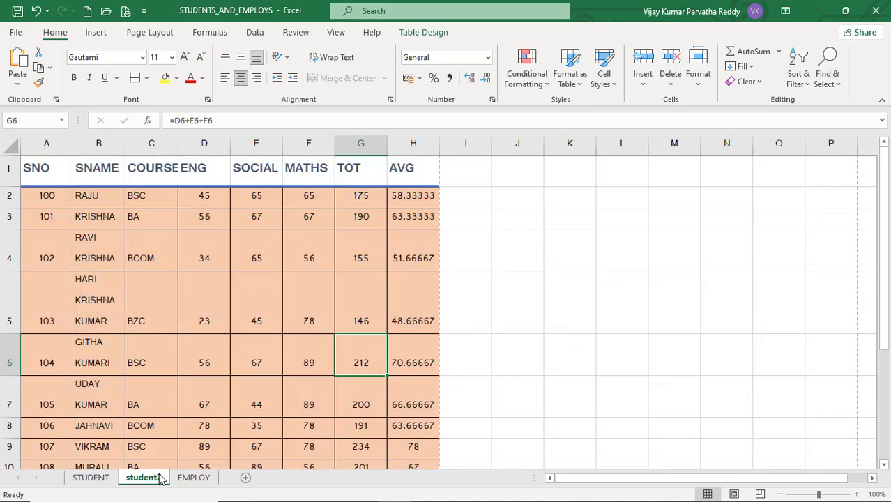
{"action": "left_click", "coordinate": [286, 294]}
{"action": "left_click", "coordinate": [253, 295]}
{"action": "left_click", "coordinate": [191, 302]}
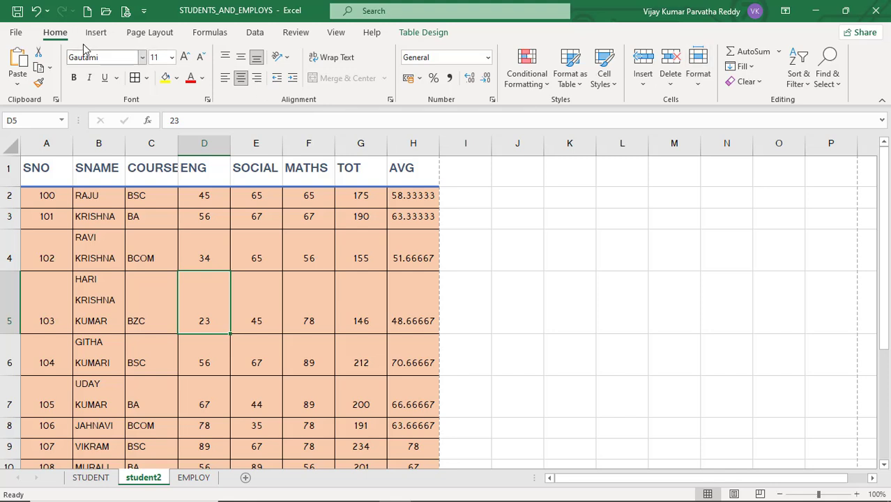
{"action": "left_click", "coordinate": [699, 86]}
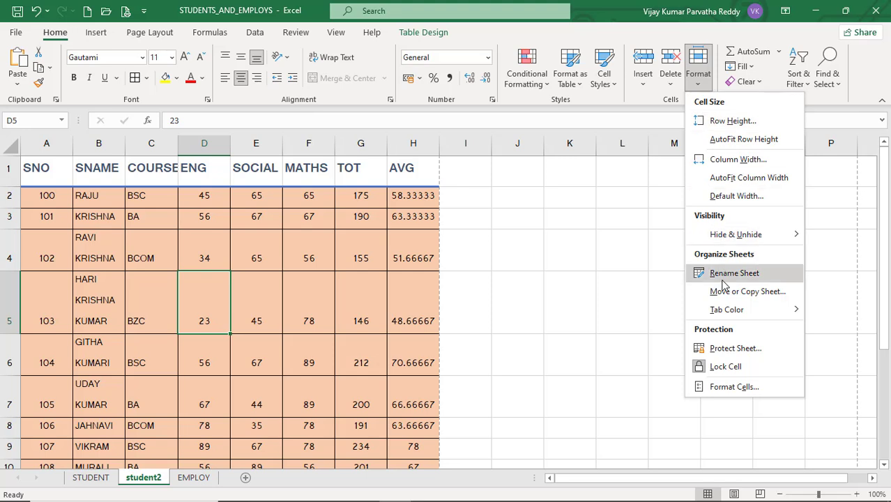
Dismiss the Format options and browse the sheet-tab menus for student2 and STUDENT
{"action": "left_click", "coordinate": [697, 59]}
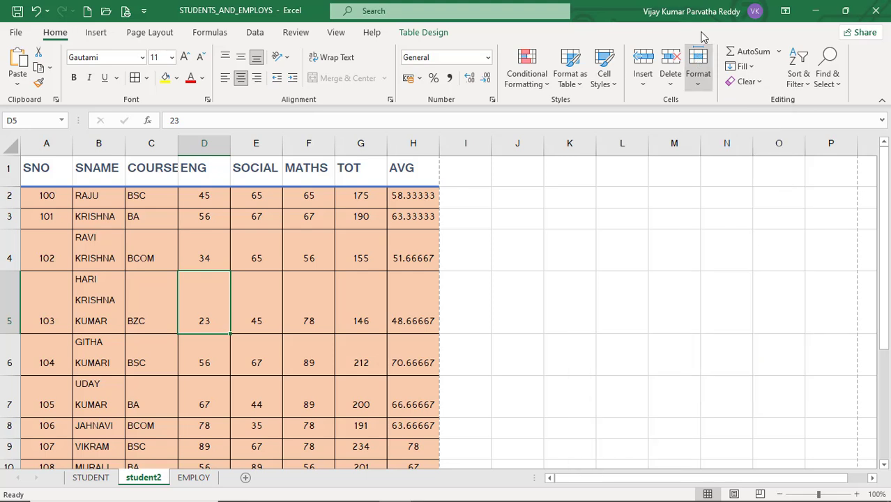
{"action": "right_click", "coordinate": [156, 479]}
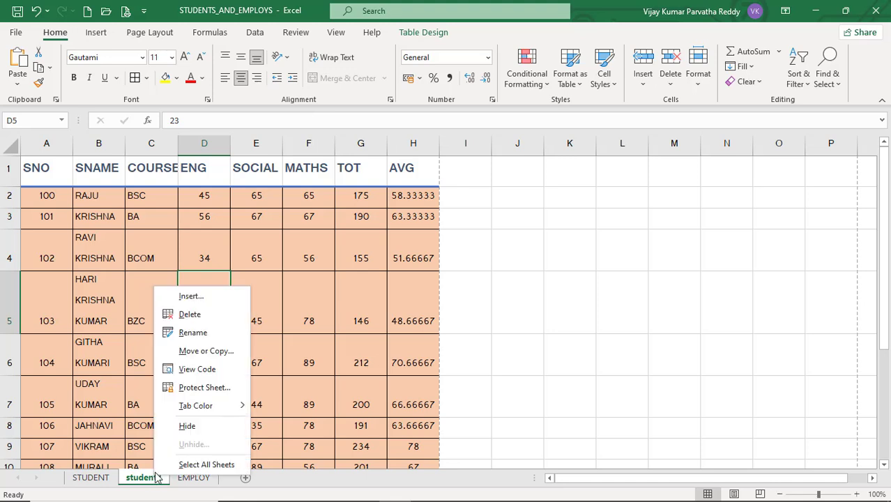
{"action": "mouse_move", "coordinate": [179, 414]}
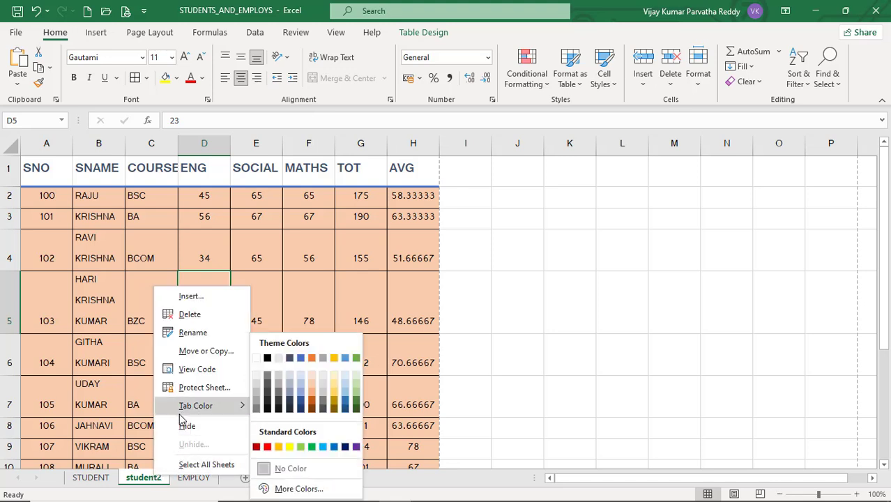
{"action": "left_click", "coordinate": [99, 481]}
{"action": "right_click", "coordinate": [97, 481]}
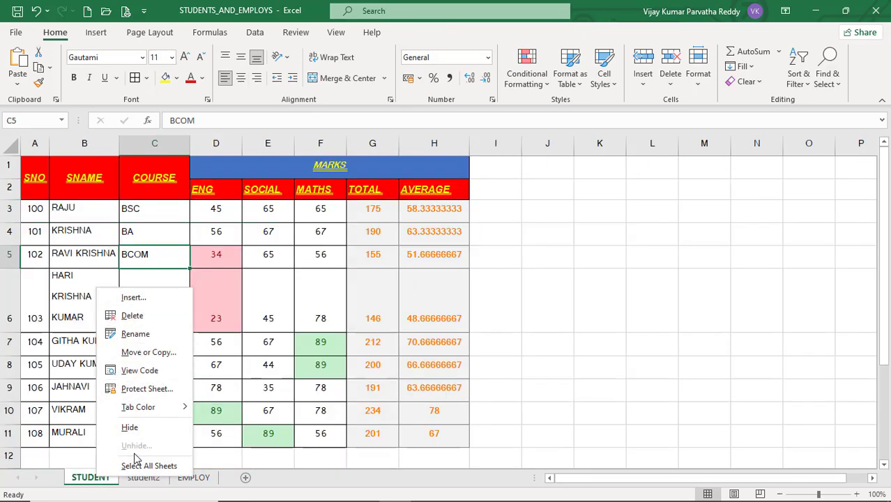
{"action": "left_click", "coordinate": [154, 481]}
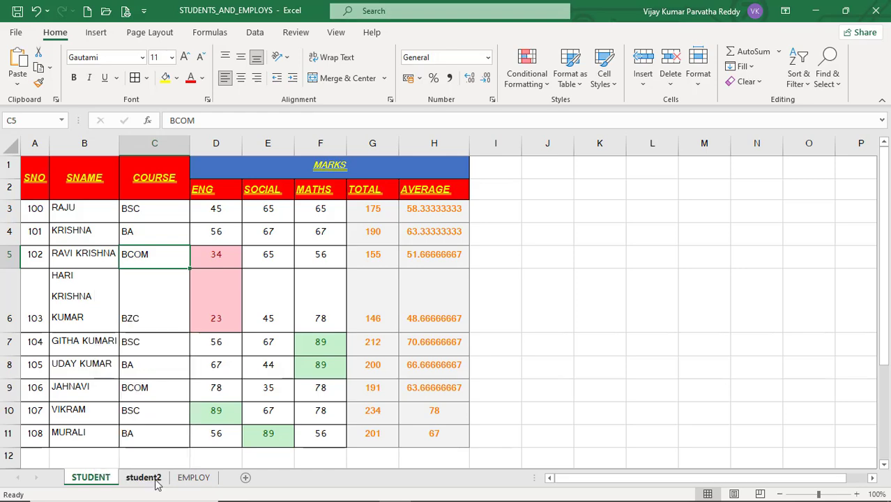
Insert a blank worksheet, Sheet5, from the student2 tab, then delete Sheet5
{"action": "right_click", "coordinate": [157, 483]}
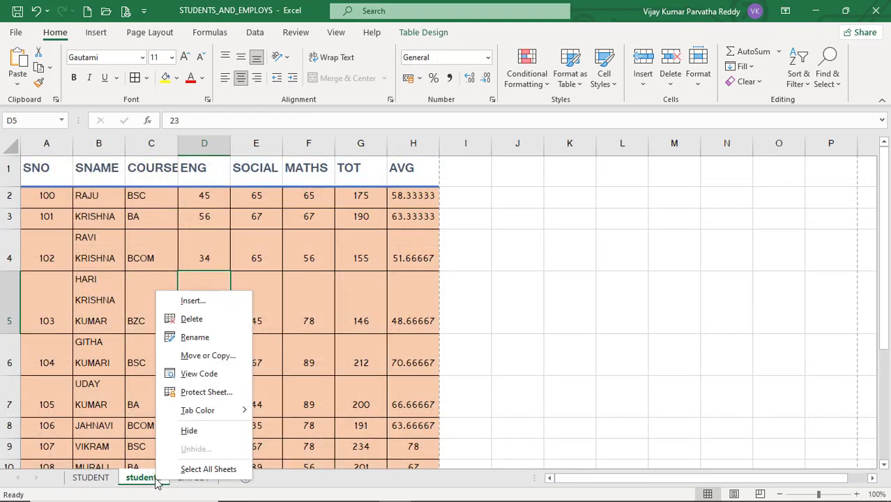
{"action": "left_click", "coordinate": [193, 304]}
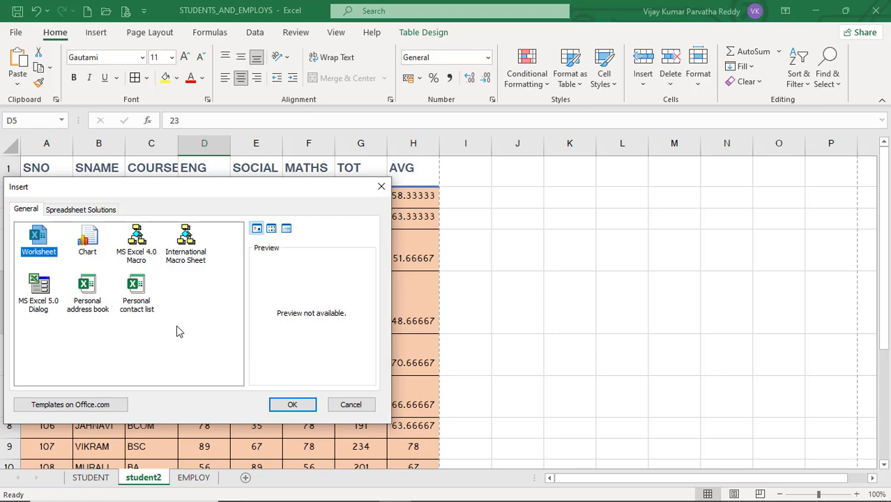
{"action": "left_click", "coordinate": [293, 405]}
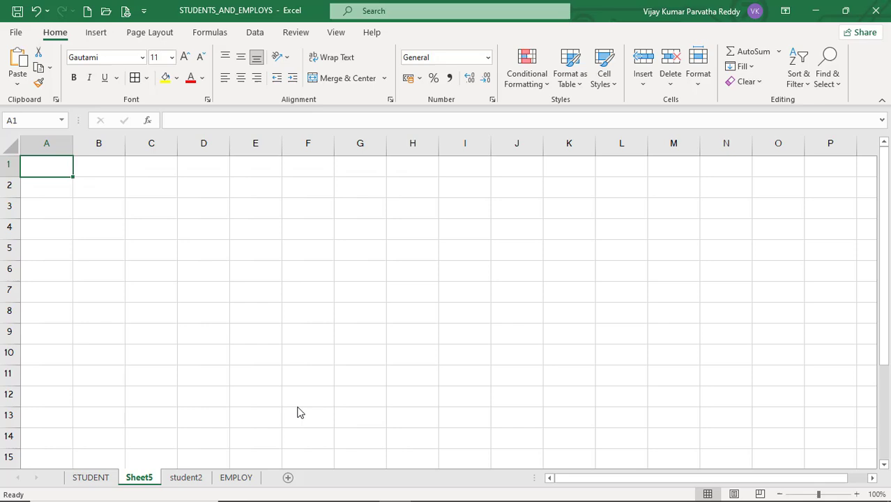
{"action": "right_click", "coordinate": [143, 481]}
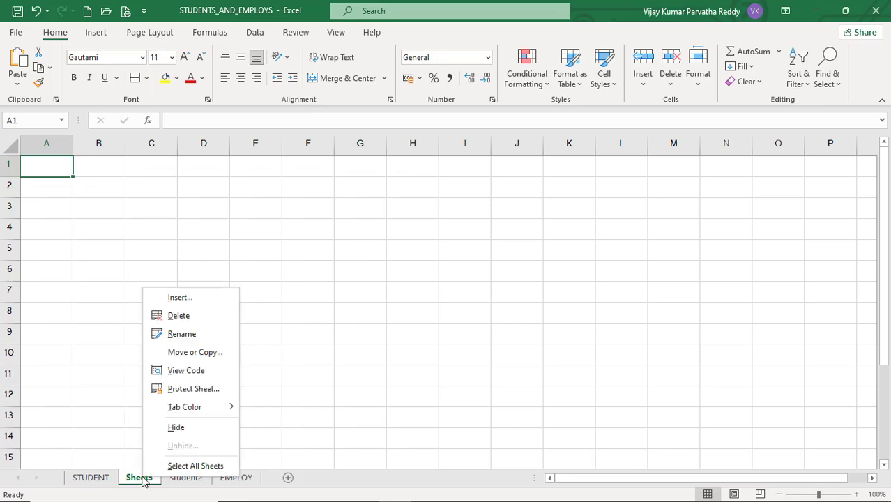
{"action": "left_click", "coordinate": [183, 316]}
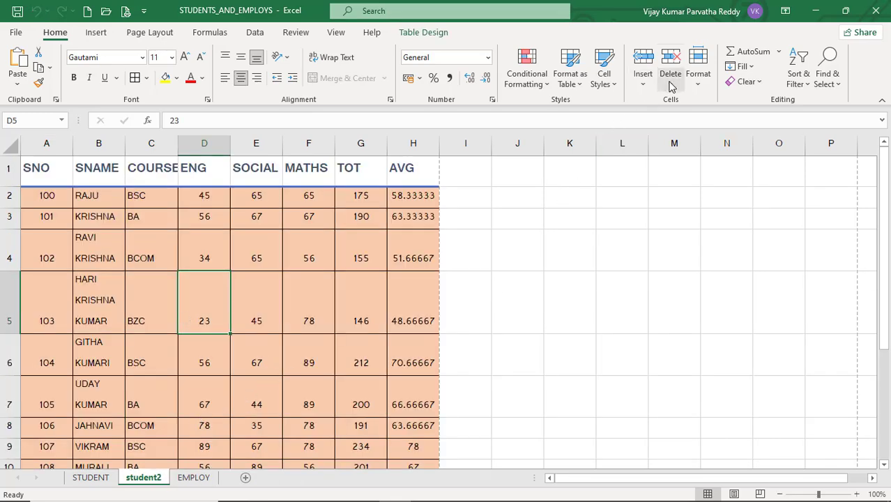
Rename the student2 tab to STUDENT_2, fixing the mistyped letters before confirming
{"action": "right_click", "coordinate": [145, 481]}
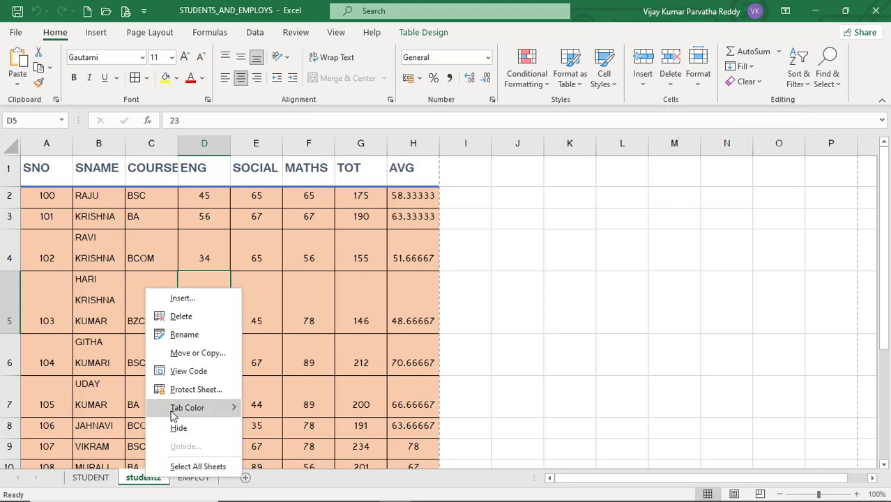
{"action": "left_click", "coordinate": [183, 336]}
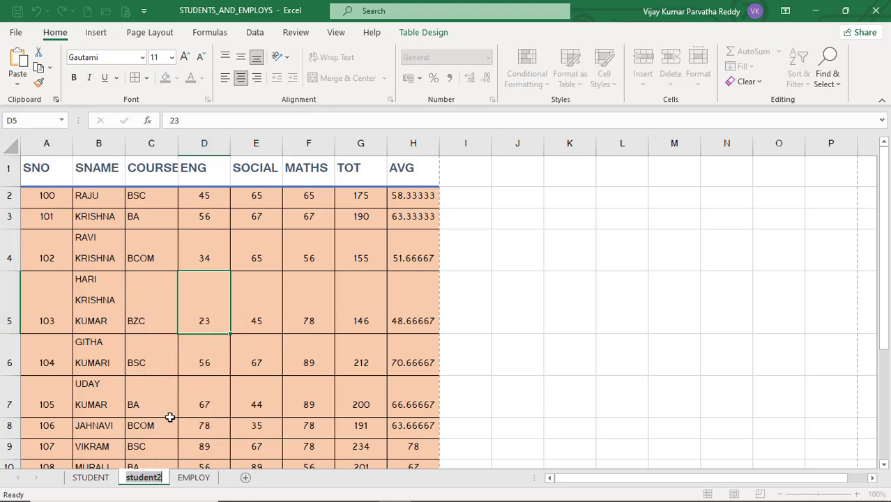
{"action": "type", "text": "s"}
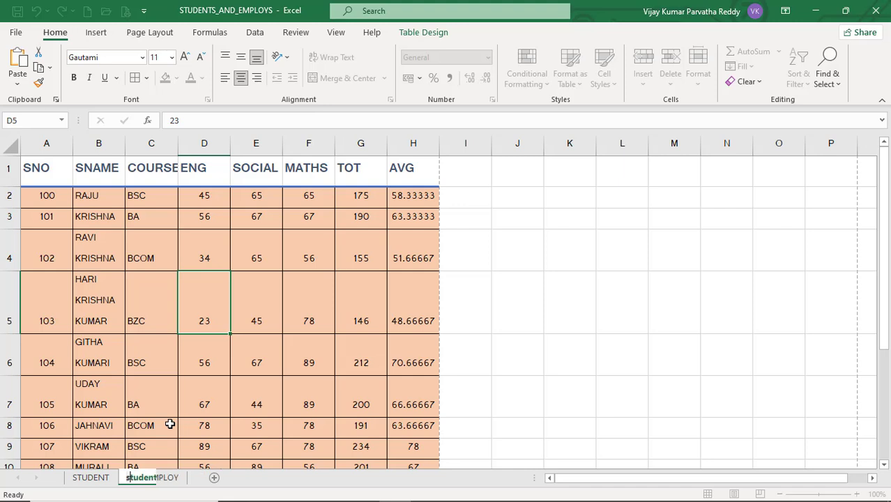
{"action": "key", "text": "BackSpace"}
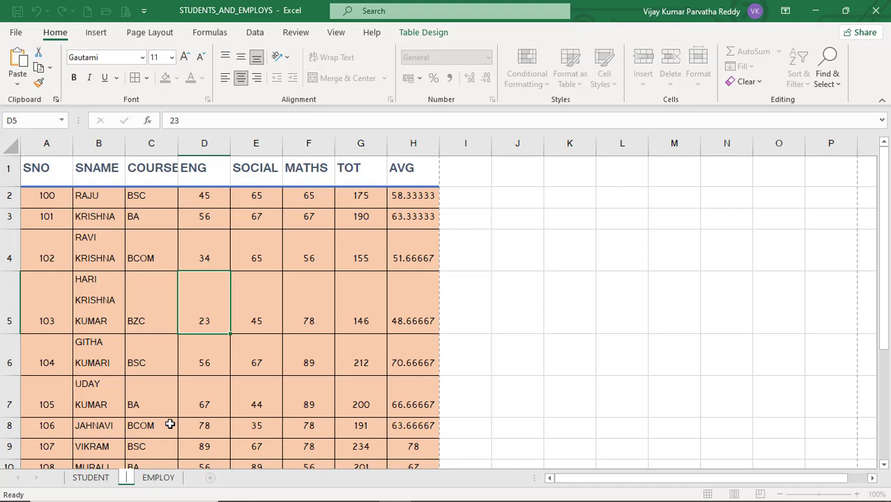
{"action": "type", "text": "SS"}
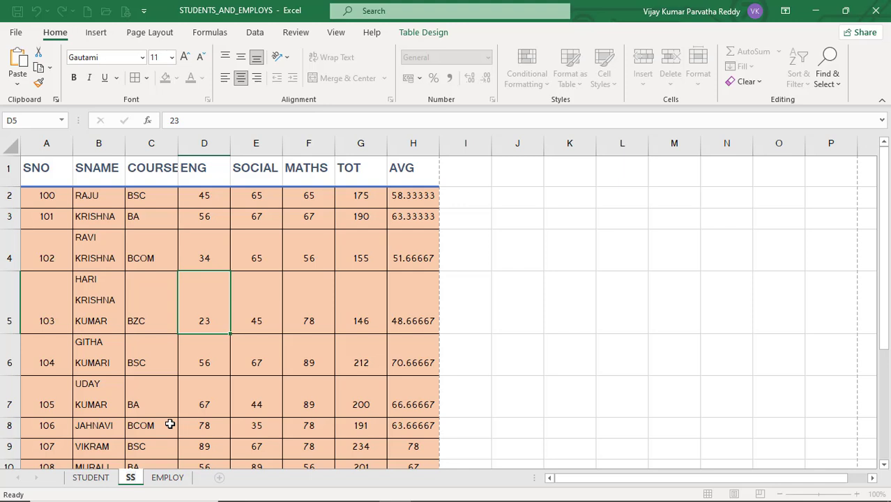
{"action": "key", "text": "BackSpace"}
{"action": "type", "text": "TUDEN"}
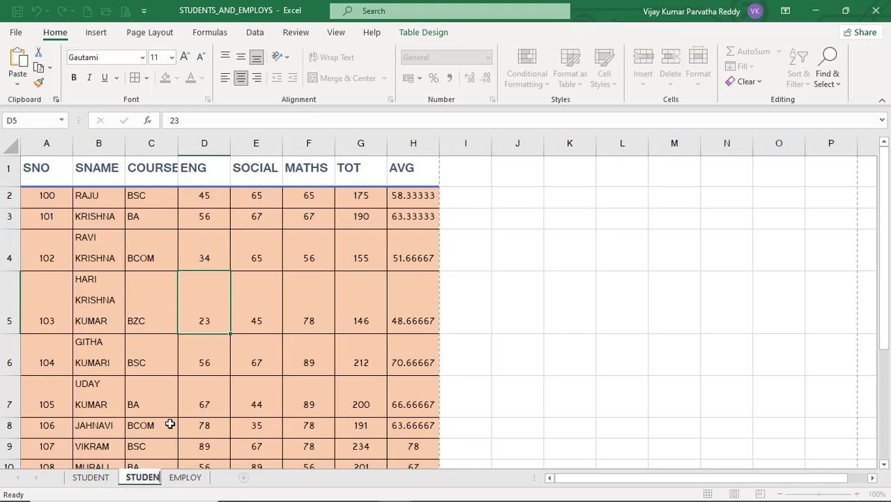
{"action": "type", "text": "T_"}
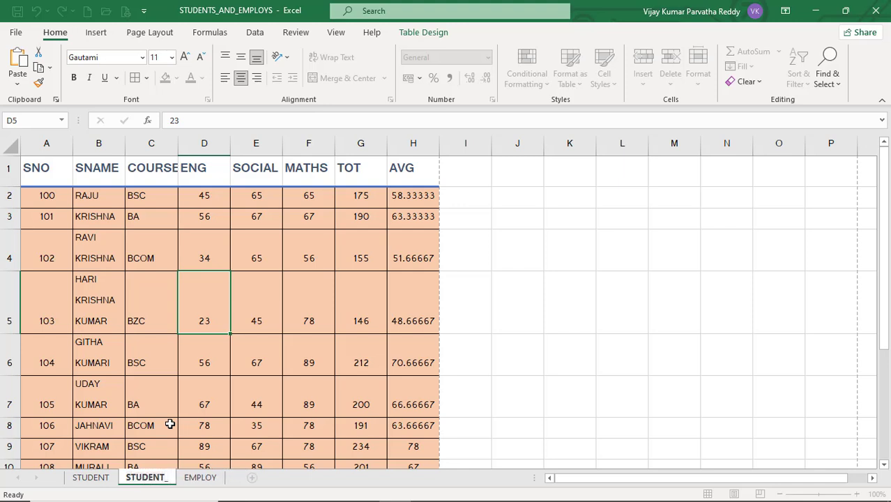
{"action": "type", "text": "2"}
{"action": "key", "text": "Return"}
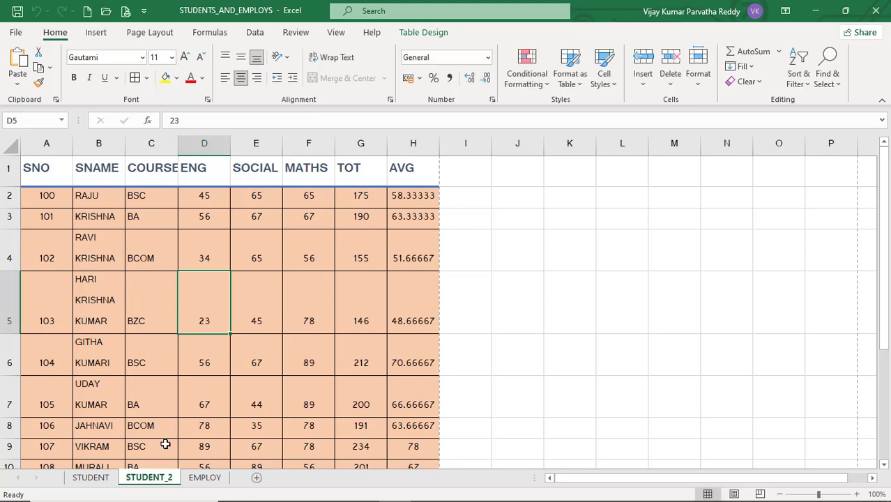
Move EMPLOY before STUDENT within the same workbook, making it the first sheet
{"action": "right_click", "coordinate": [198, 479]}
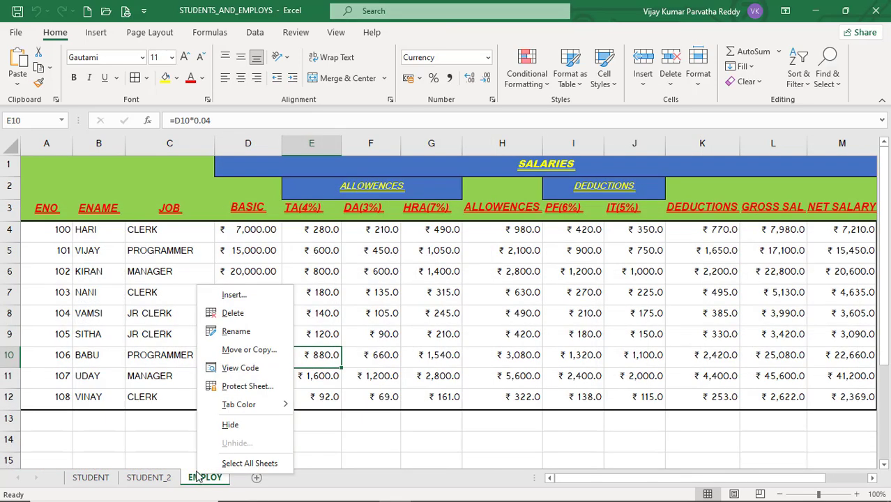
{"action": "left_click", "coordinate": [241, 356]}
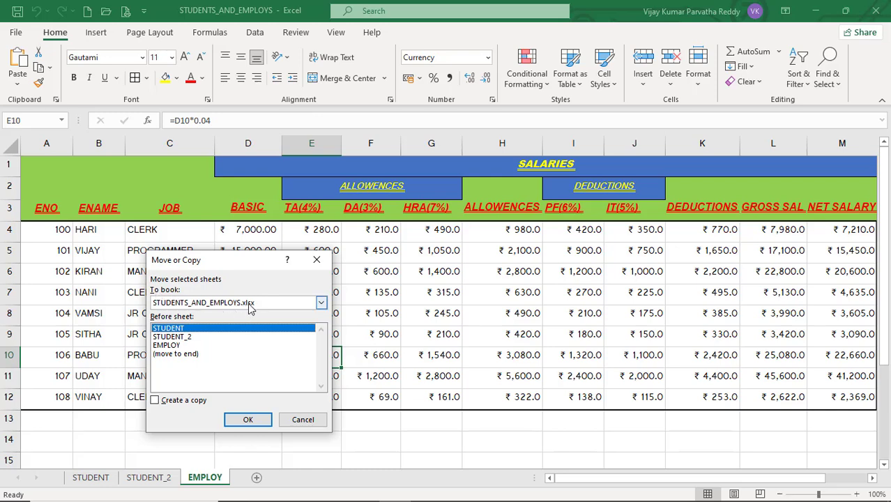
{"action": "left_click", "coordinate": [321, 304]}
{"action": "left_click", "coordinate": [306, 288]}
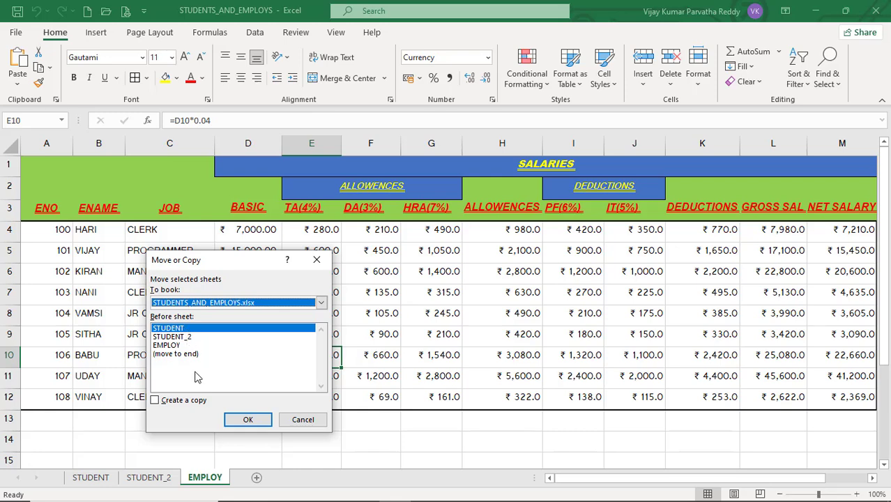
{"action": "left_click", "coordinate": [245, 420]}
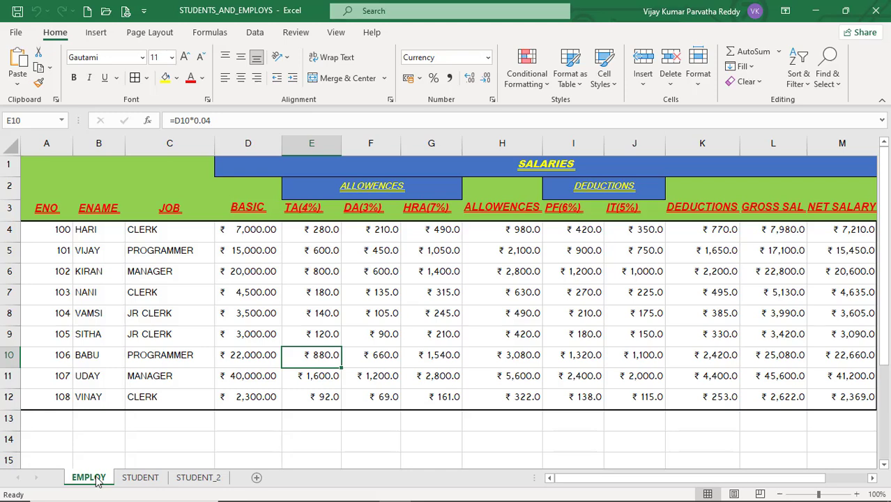
Move the EMPLOY sheet to the end of the workbook
{"action": "right_click", "coordinate": [98, 481]}
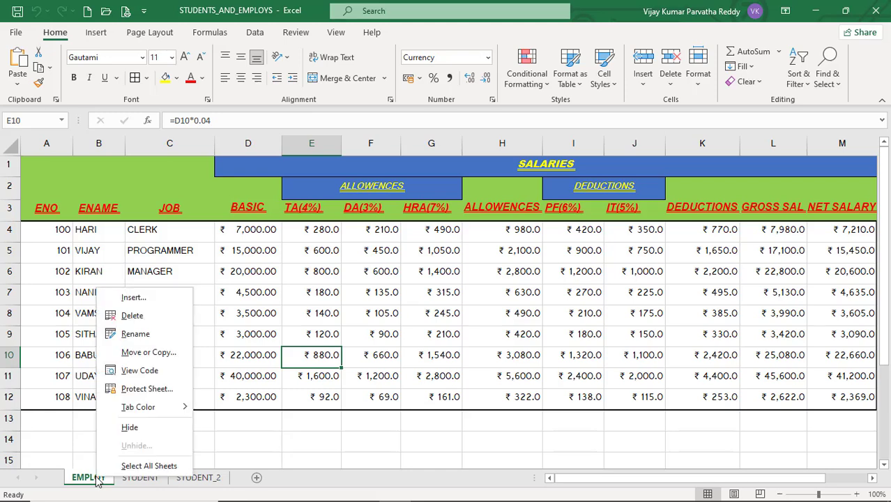
{"action": "left_click", "coordinate": [149, 353]}
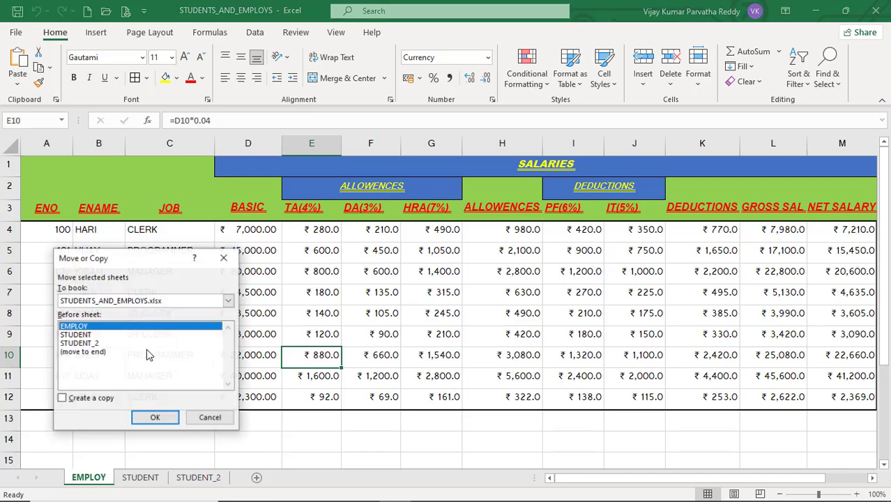
{"action": "left_click", "coordinate": [102, 354]}
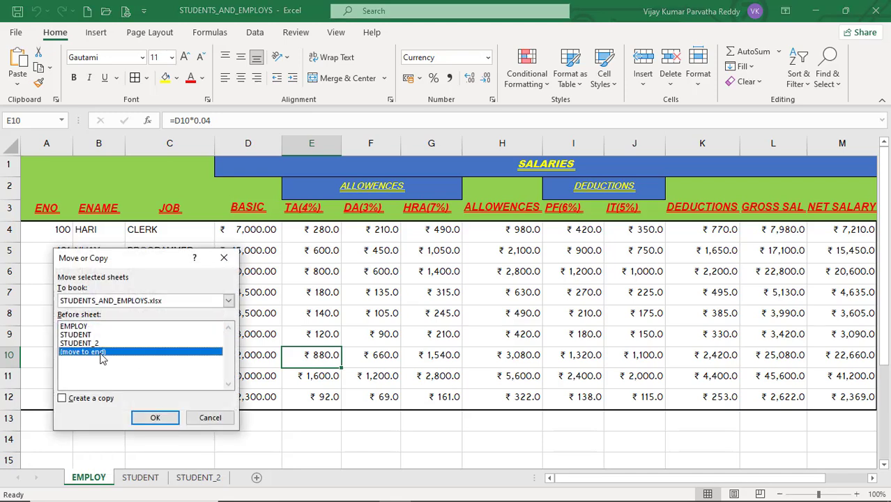
{"action": "left_click", "coordinate": [155, 419]}
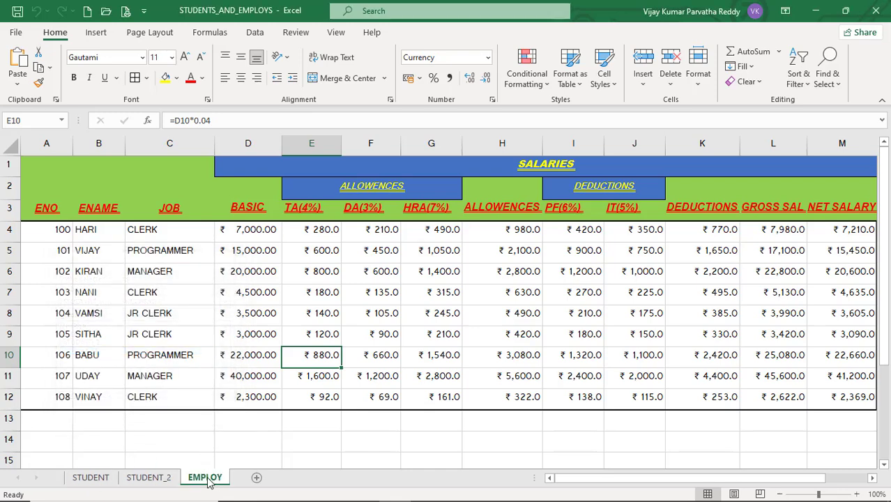
Move EMPLOY again so it sits before STUDENT_2
{"action": "right_click", "coordinate": [213, 481]}
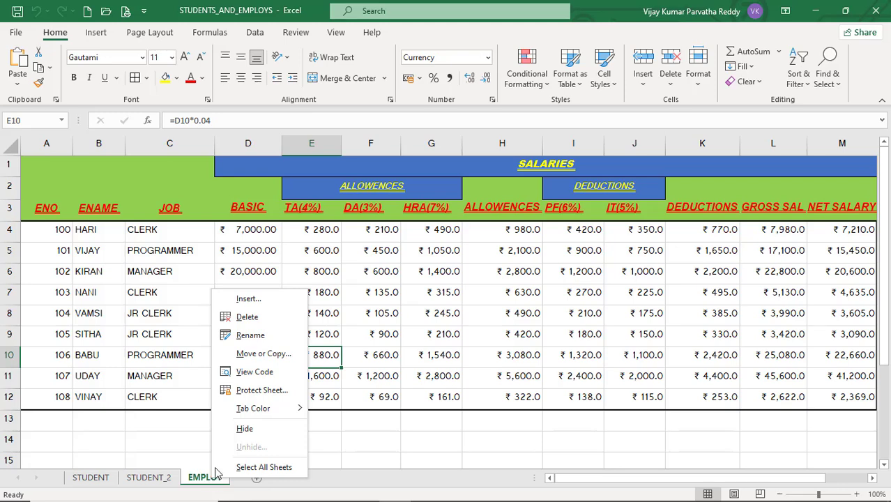
{"action": "left_click", "coordinate": [260, 360]}
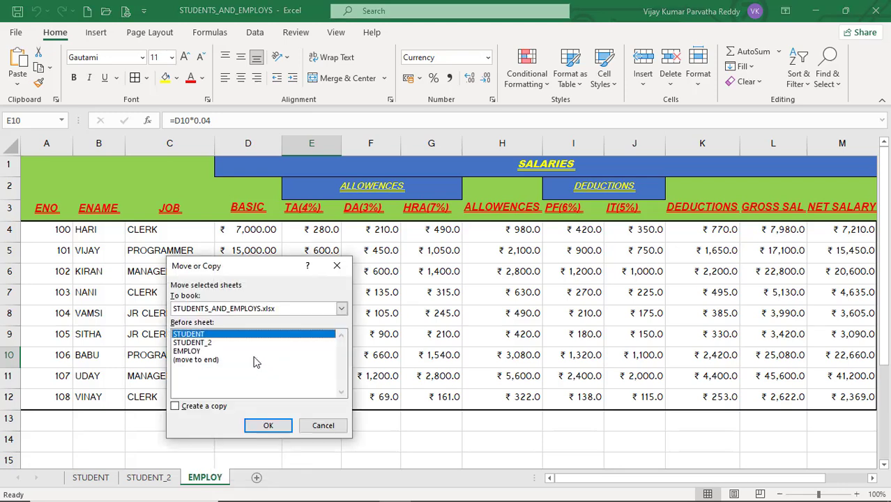
{"action": "left_click", "coordinate": [208, 343]}
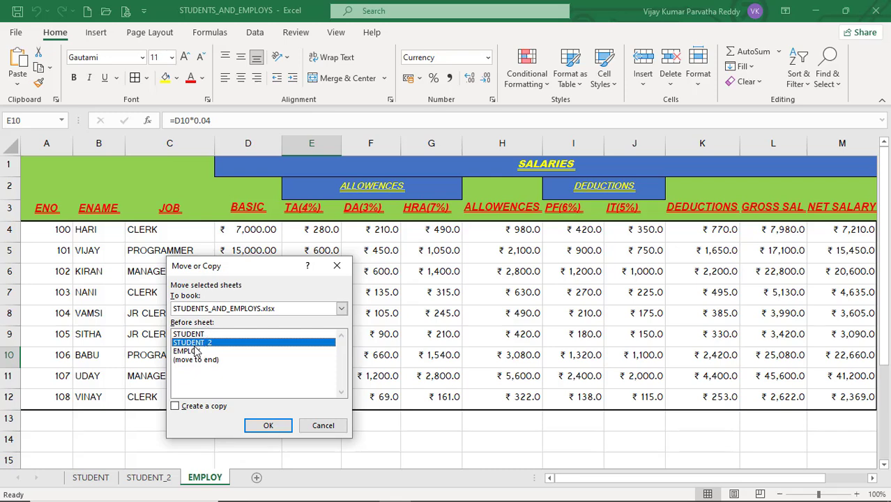
{"action": "left_click", "coordinate": [263, 424]}
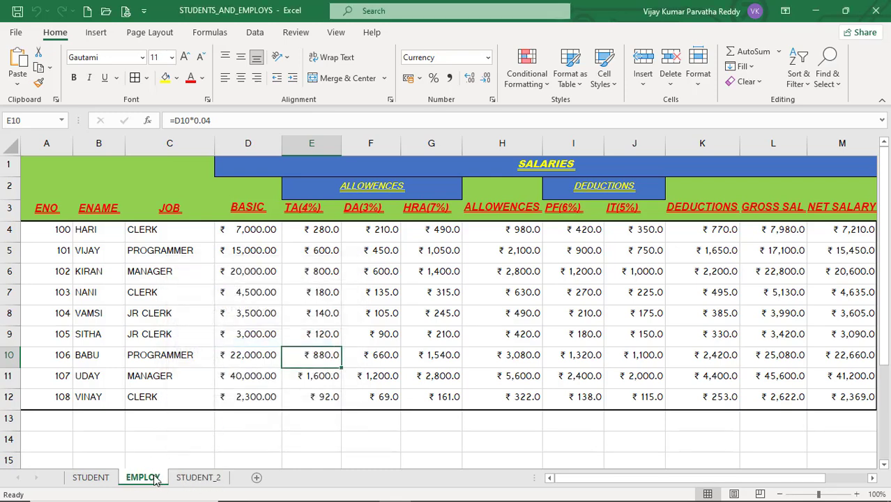
Make a copy of EMPLOY at the end of the workbook, then return to the original EMPLOY
{"action": "right_click", "coordinate": [155, 481]}
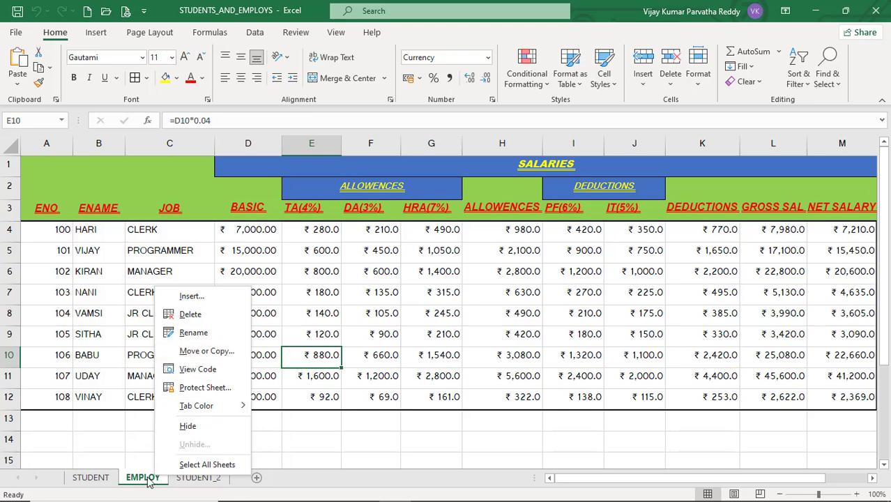
{"action": "left_click", "coordinate": [202, 352]}
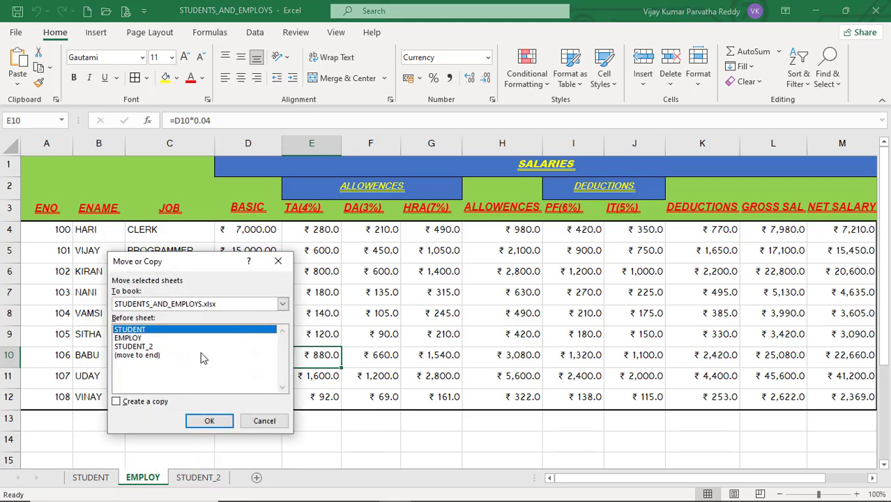
{"action": "left_click", "coordinate": [118, 403]}
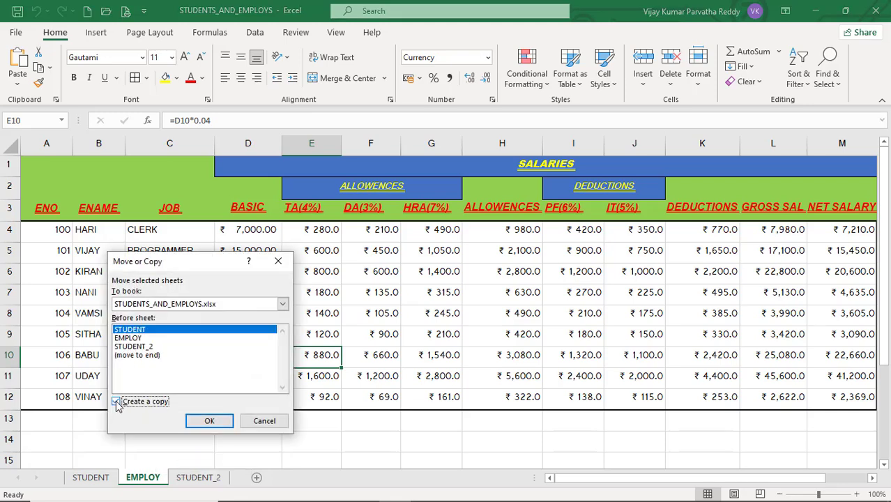
{"action": "left_click", "coordinate": [148, 357]}
{"action": "left_click", "coordinate": [210, 421]}
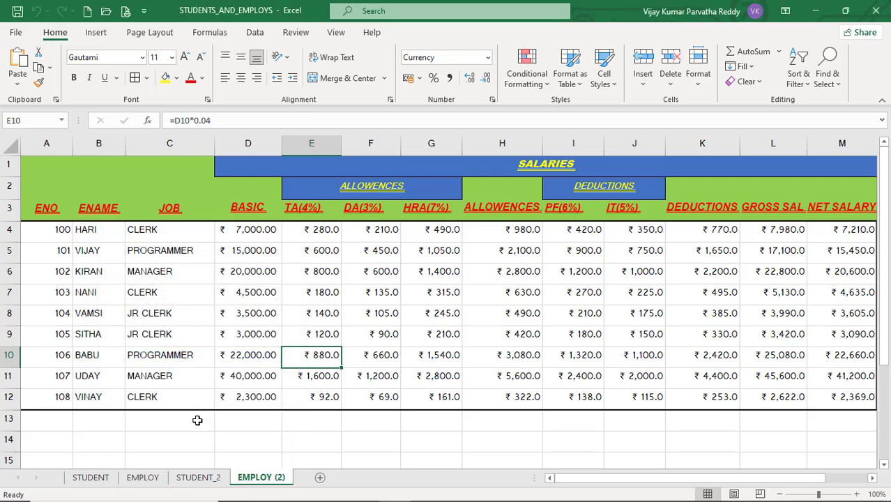
{"action": "left_click", "coordinate": [150, 480]}
Compare the EMPLOY and EMPLOY (2) tabs, then permanently delete EMPLOY (2)
{"action": "left_click", "coordinate": [252, 478]}
{"action": "left_click", "coordinate": [154, 478]}
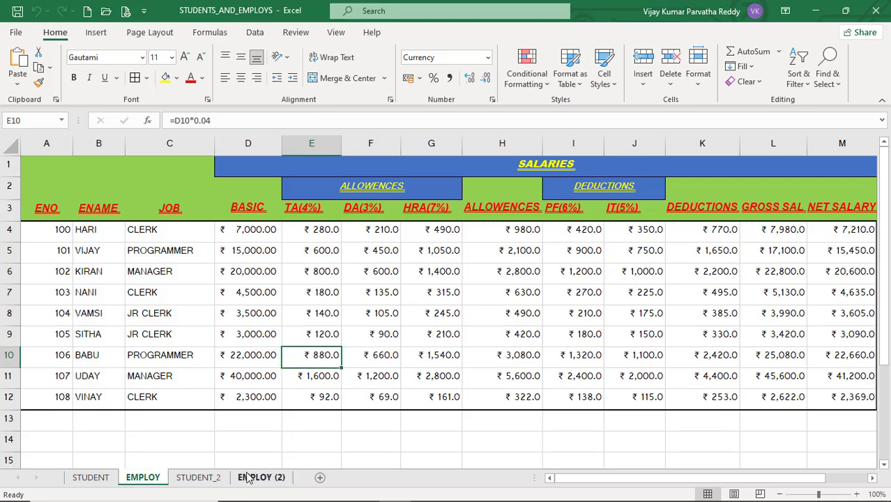
{"action": "left_click", "coordinate": [253, 479]}
{"action": "left_click", "coordinate": [148, 479]}
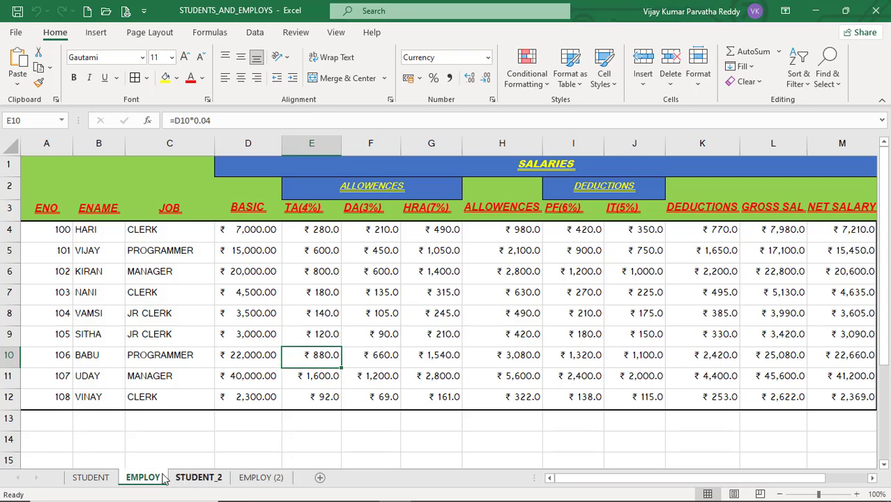
{"action": "left_click", "coordinate": [258, 479]}
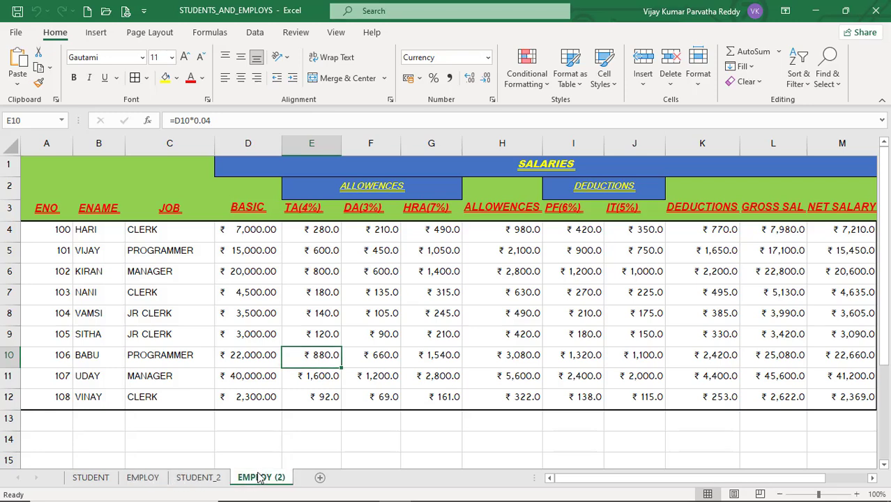
{"action": "right_click", "coordinate": [259, 478]}
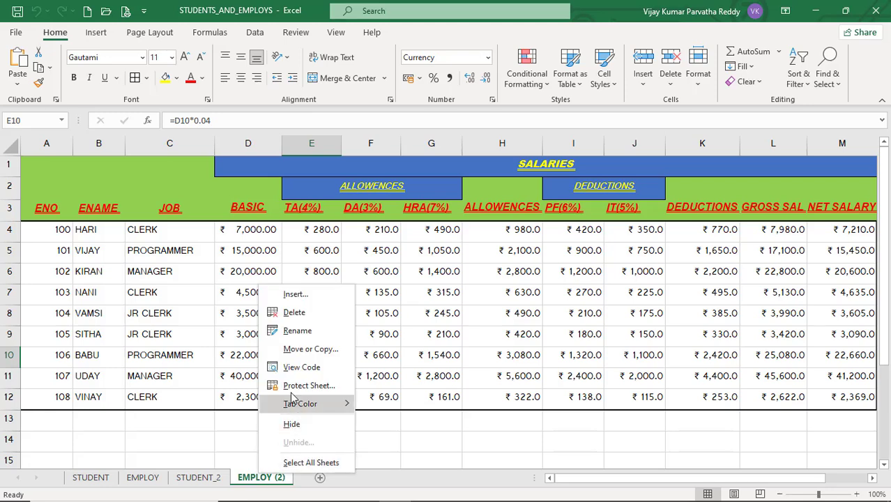
{"action": "left_click", "coordinate": [307, 314]}
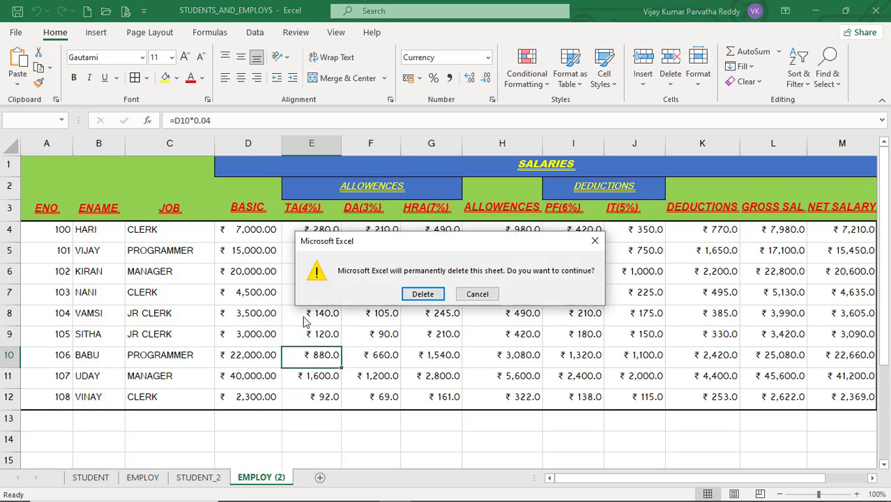
{"action": "left_click", "coordinate": [423, 294]}
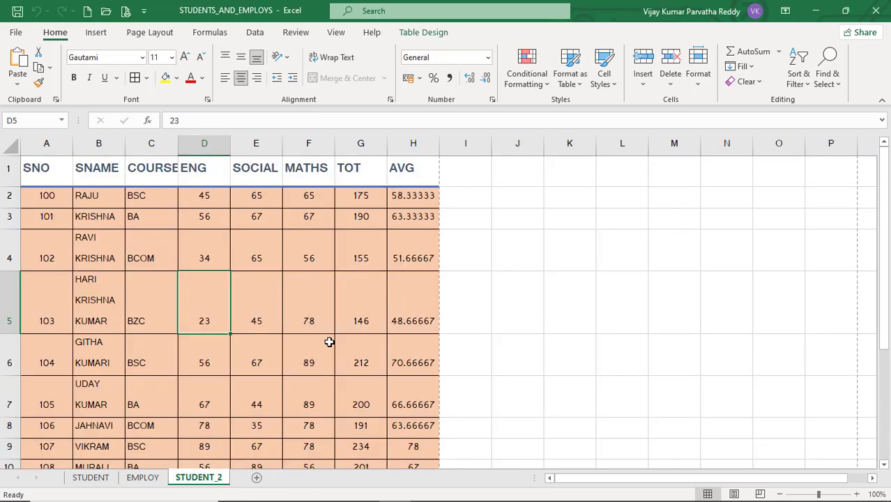
{"action": "right_click", "coordinate": [182, 479]}
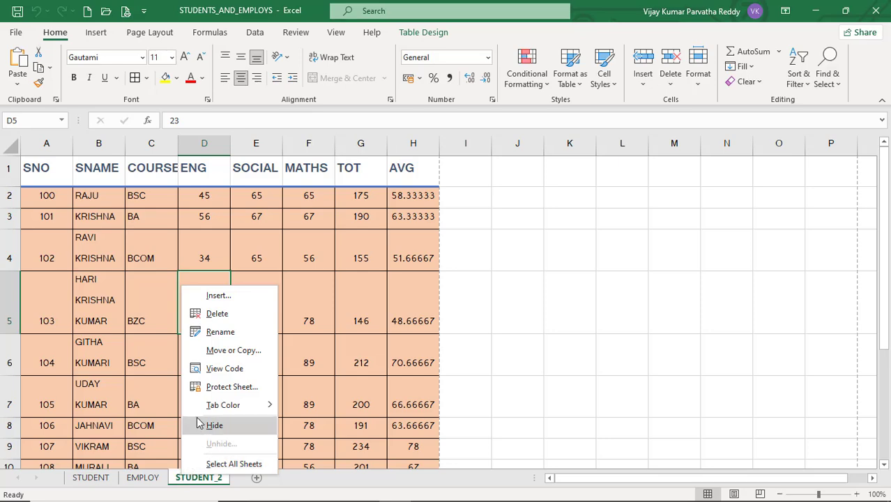
{"action": "left_click", "coordinate": [225, 368]}
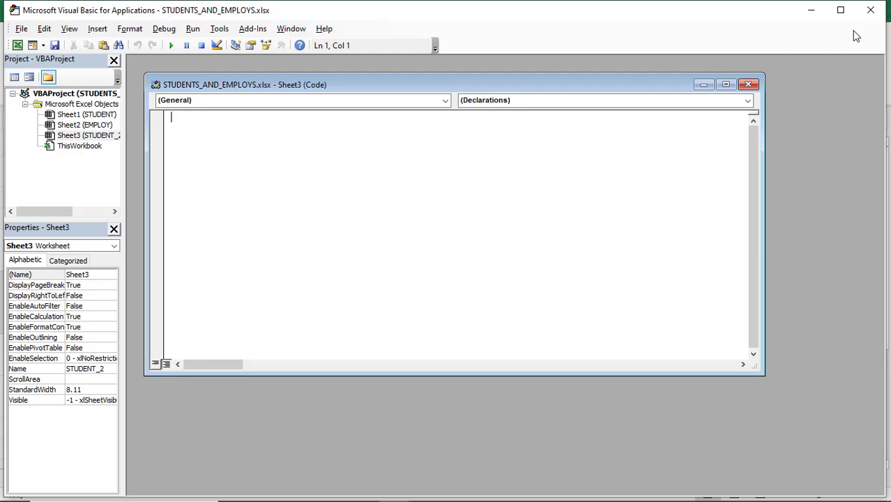
{"action": "left_click", "coordinate": [871, 13]}
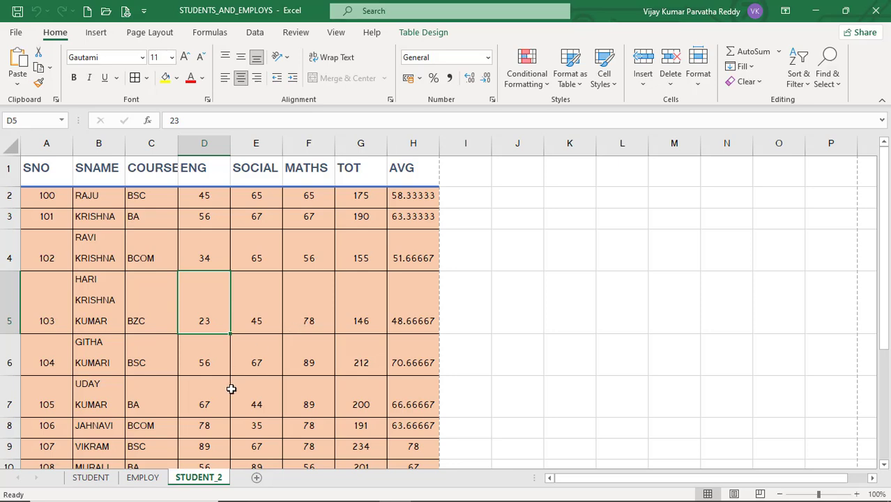
{"action": "right_click", "coordinate": [205, 480]}
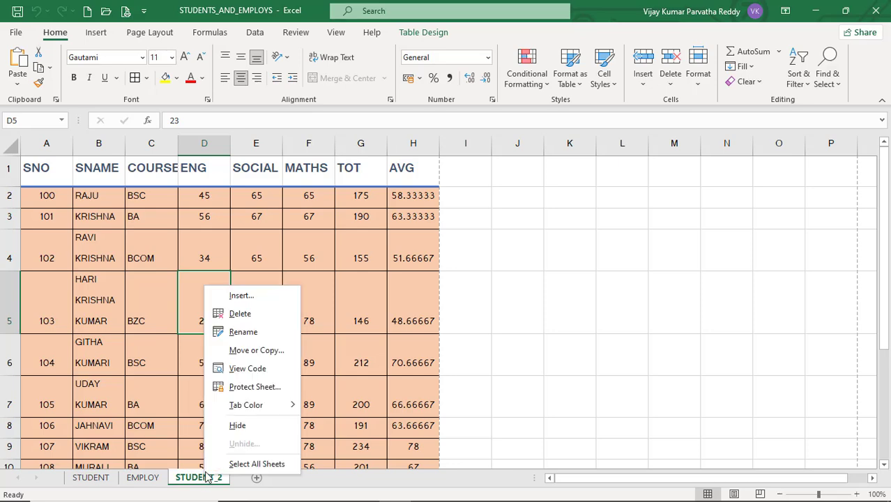
{"action": "left_click", "coordinate": [245, 367]}
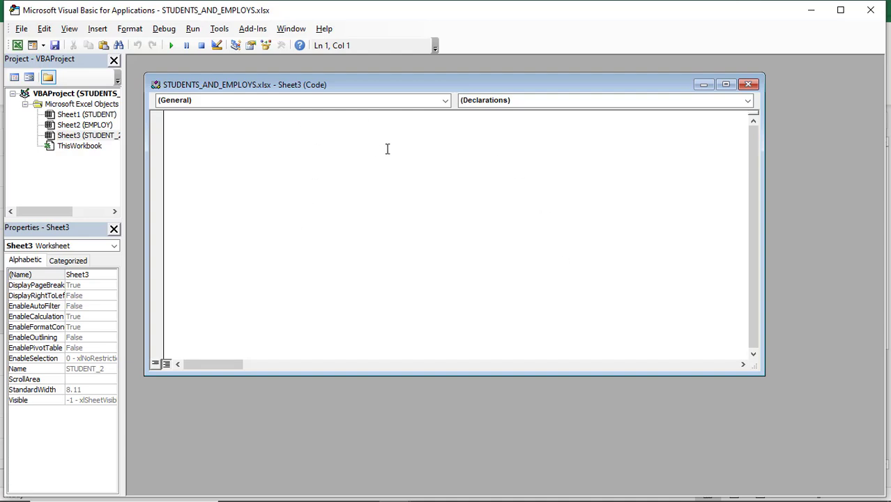
{"action": "left_click", "coordinate": [871, 11]}
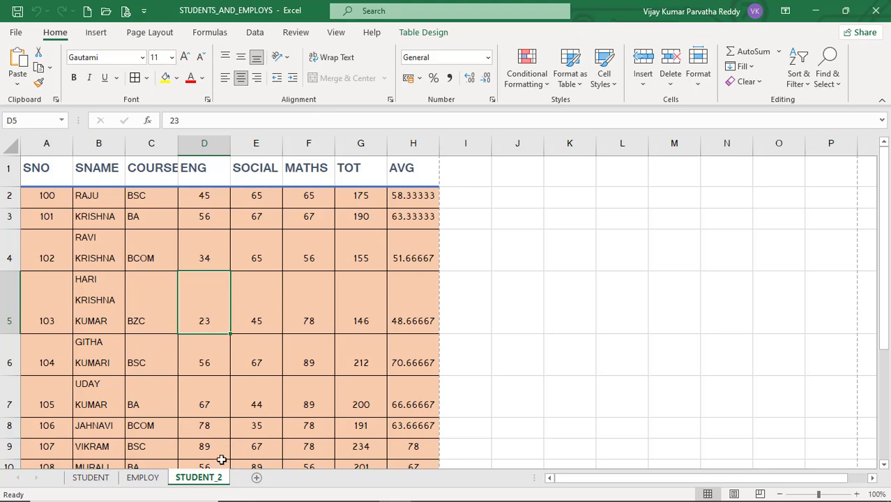
Colour the tabs STUDENT_2 red, EMPLOY green and STUDENT blue, ending on EMPLOY
{"action": "right_click", "coordinate": [212, 478]}
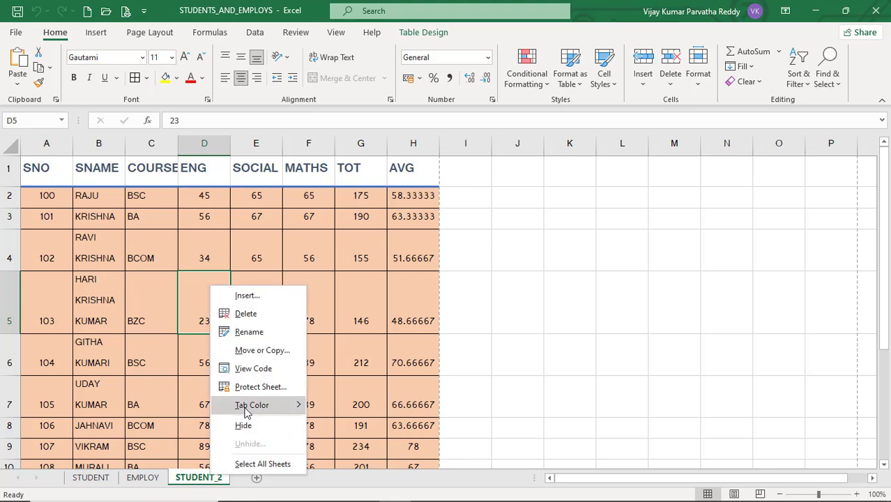
{"action": "mouse_move", "coordinate": [245, 410]}
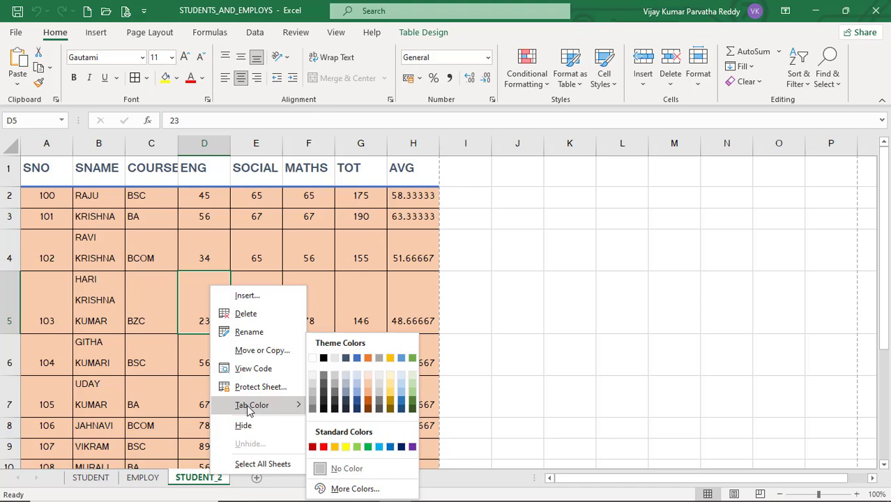
{"action": "left_click", "coordinate": [323, 447]}
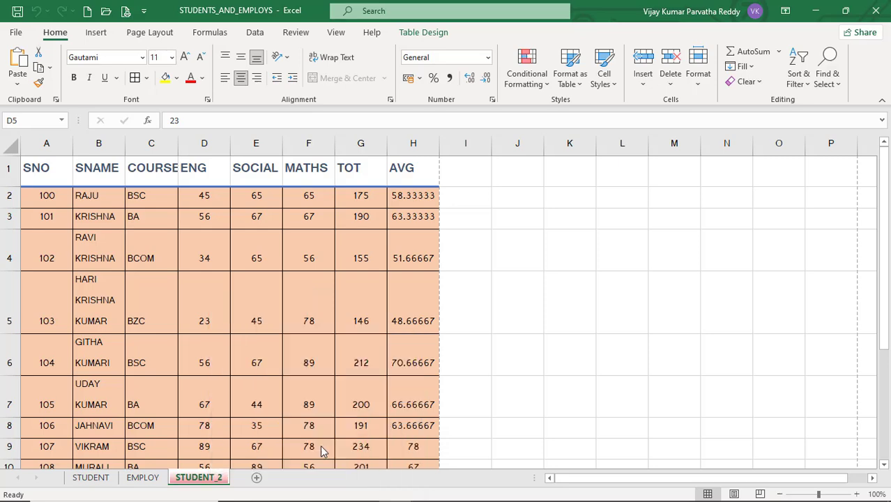
{"action": "left_click", "coordinate": [147, 478]}
{"action": "right_click", "coordinate": [142, 479]}
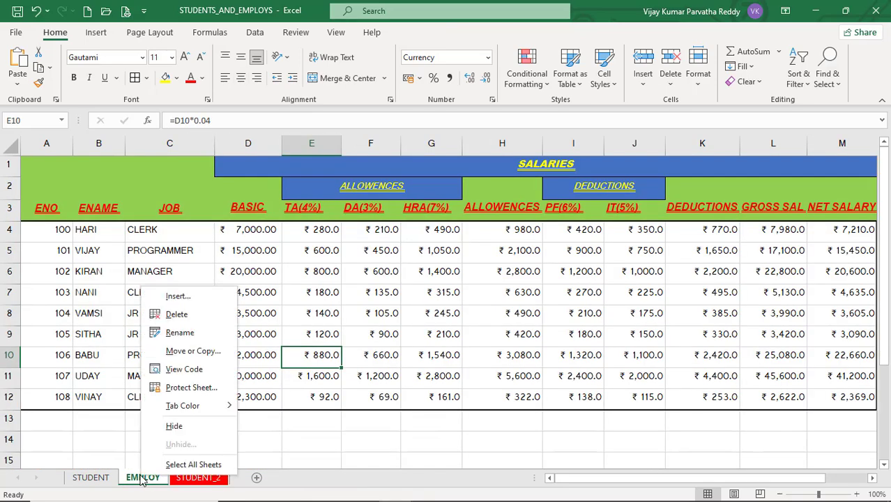
{"action": "mouse_move", "coordinate": [186, 408]}
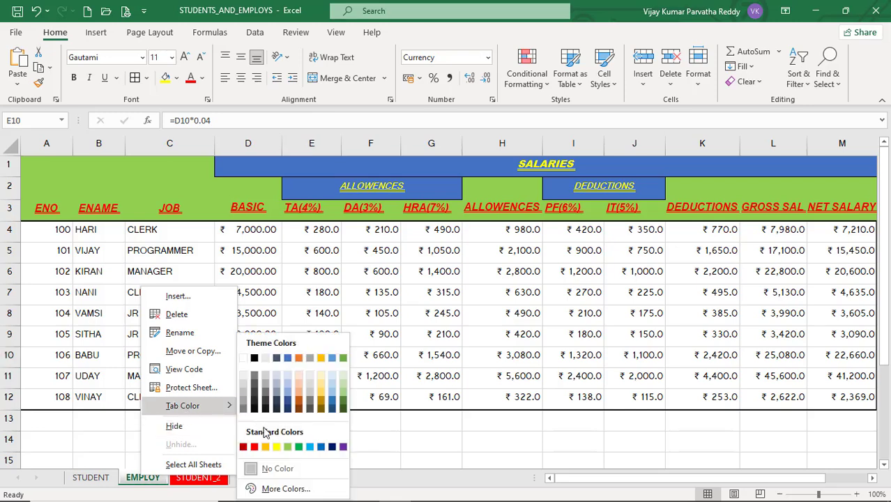
{"action": "left_click", "coordinate": [299, 449]}
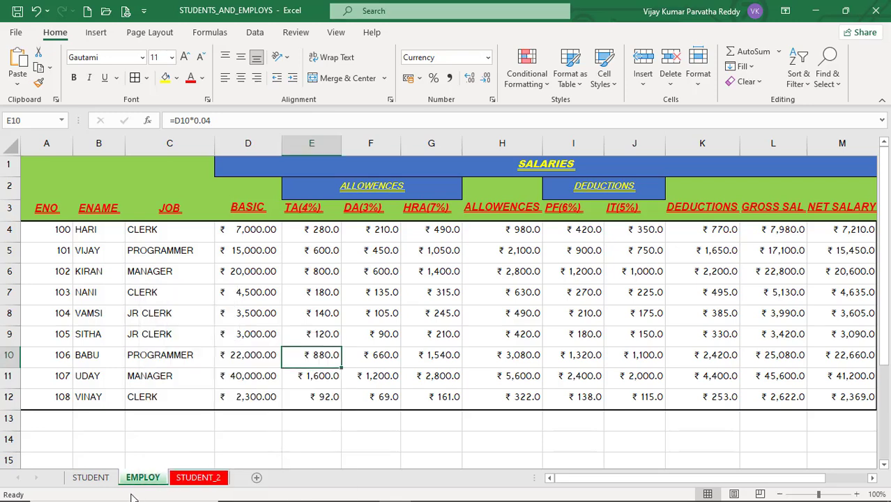
{"action": "left_click", "coordinate": [92, 480]}
{"action": "right_click", "coordinate": [92, 480]}
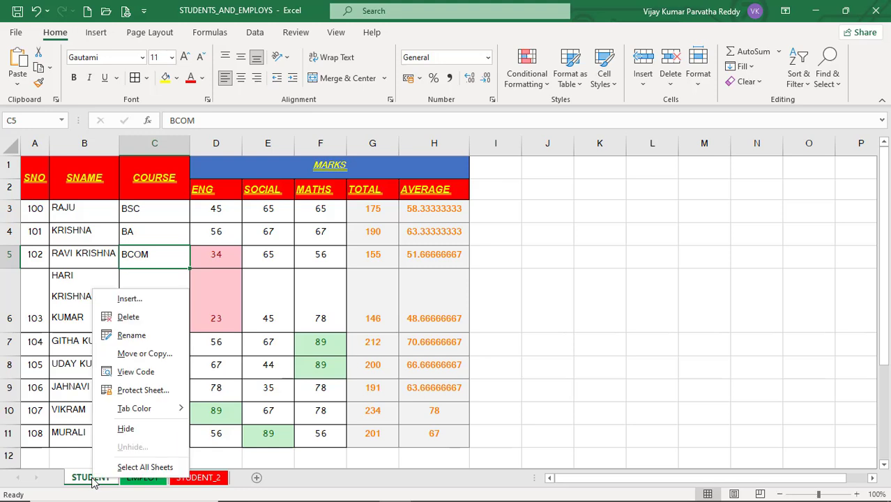
{"action": "mouse_move", "coordinate": [139, 408]}
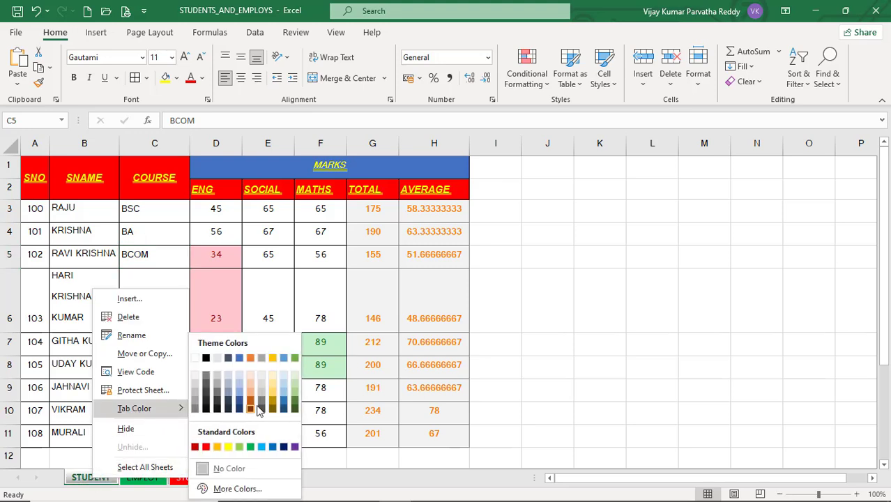
{"action": "left_click", "coordinate": [272, 448]}
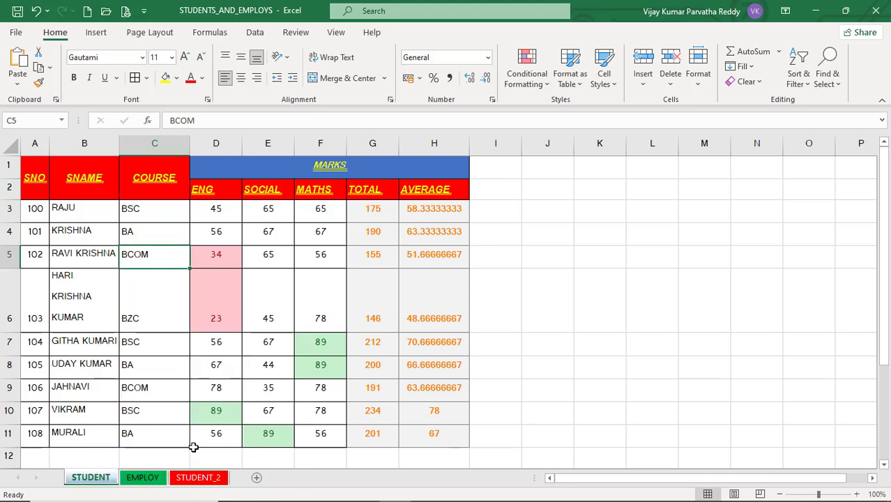
{"action": "left_click", "coordinate": [143, 478]}
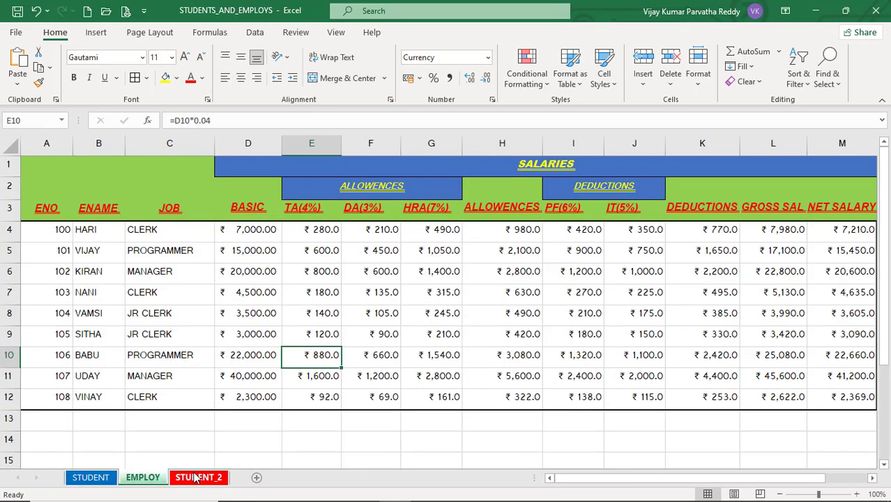
Hide the EMPLOY salaries sheet
{"action": "left_click", "coordinate": [195, 479]}
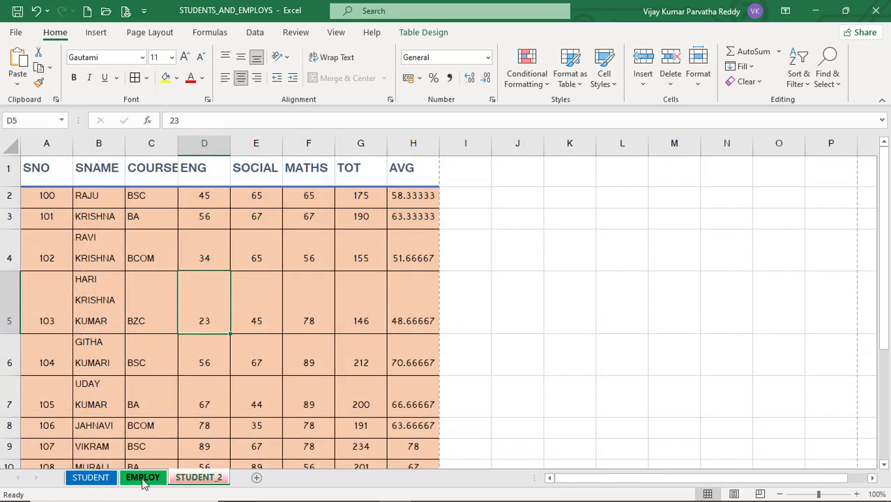
{"action": "left_click", "coordinate": [141, 479]}
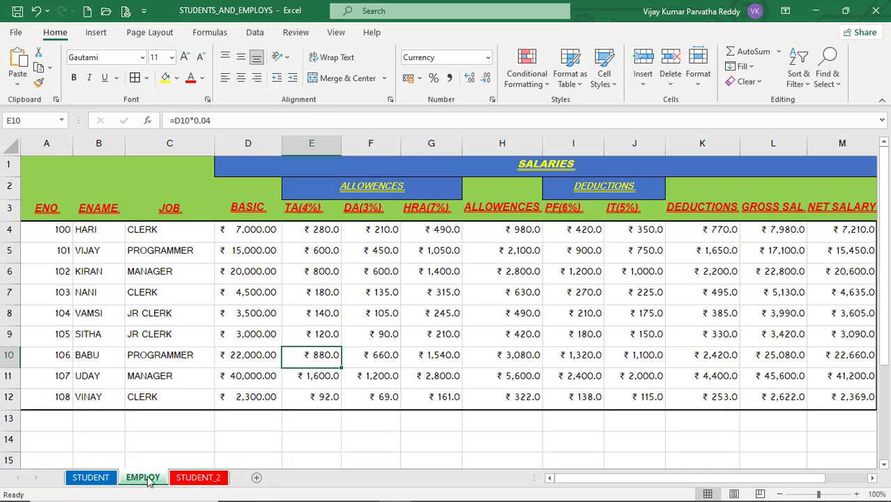
{"action": "right_click", "coordinate": [148, 480]}
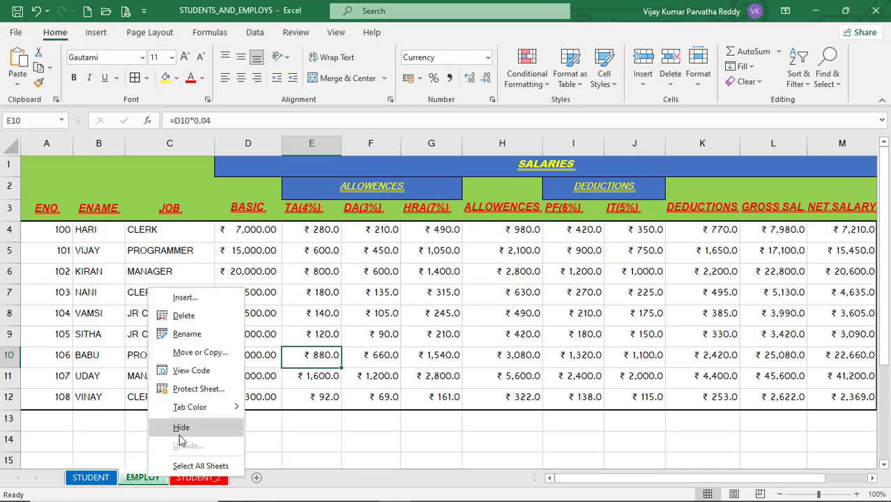
{"action": "mouse_move", "coordinate": [195, 415]}
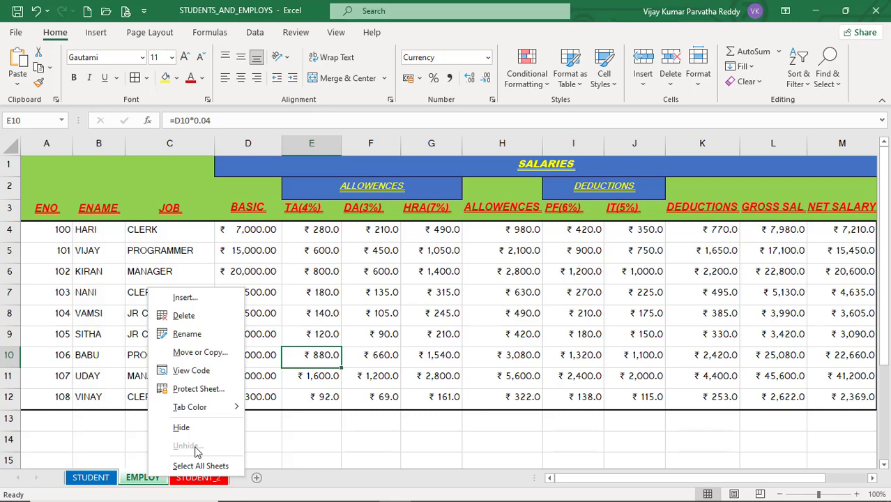
{"action": "left_click", "coordinate": [194, 431]}
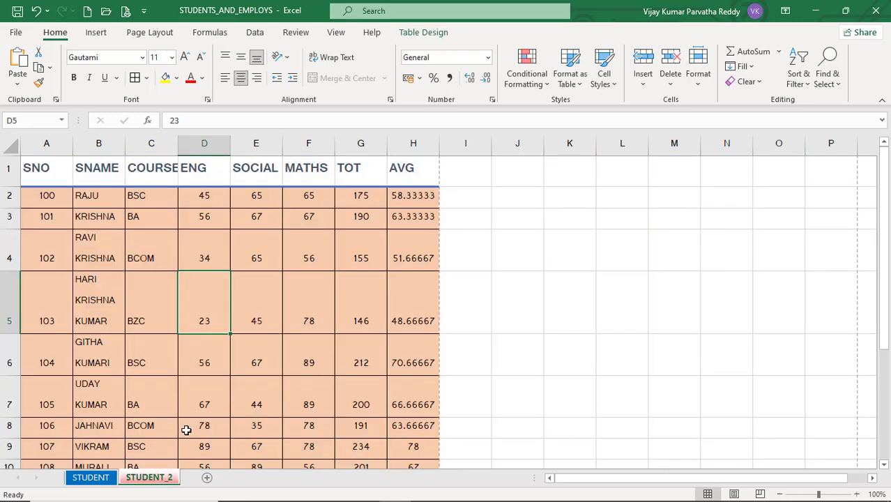
Unhide EMPLOY from the list of hidden sheets
{"action": "right_click", "coordinate": [144, 483]}
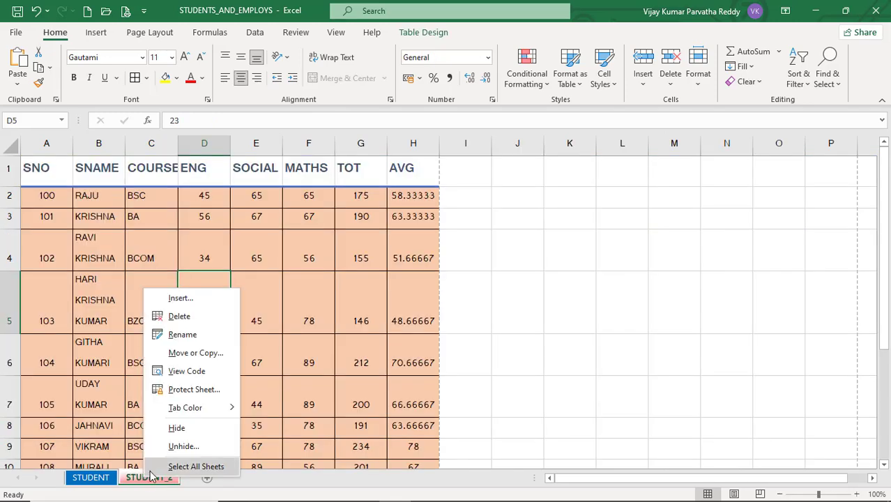
{"action": "left_click", "coordinate": [178, 454]}
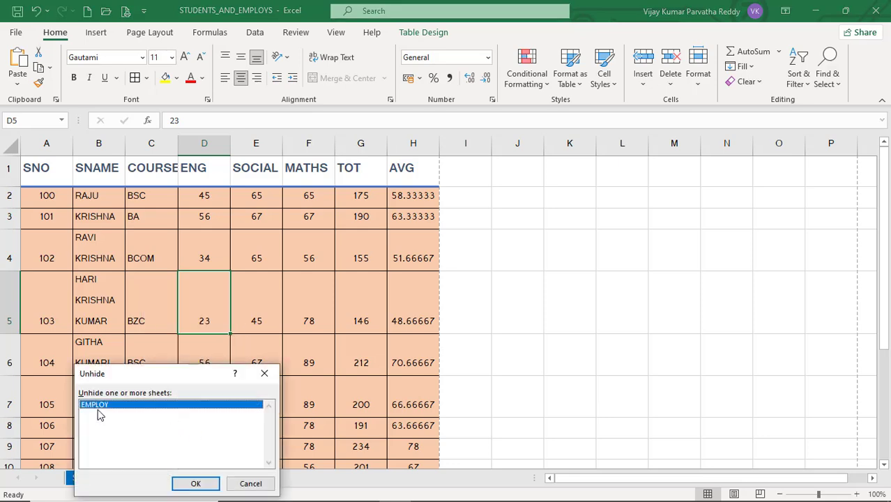
{"action": "left_click", "coordinate": [195, 484]}
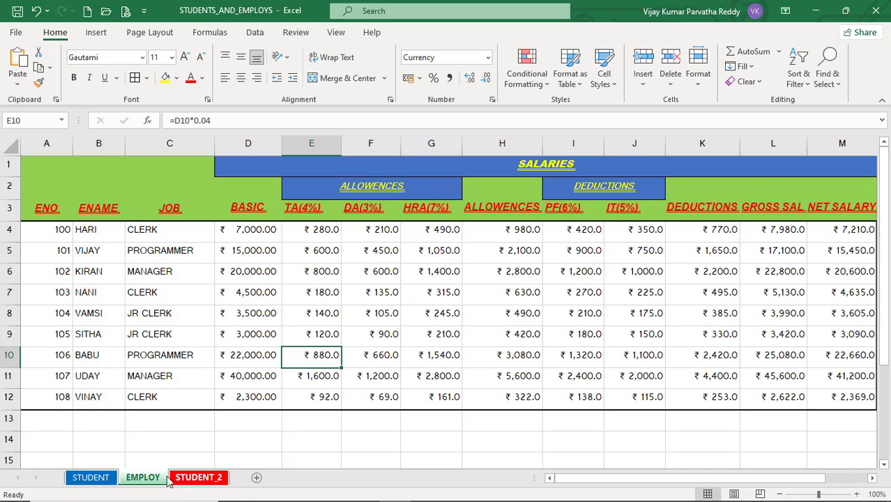
{"action": "right_click", "coordinate": [162, 479]}
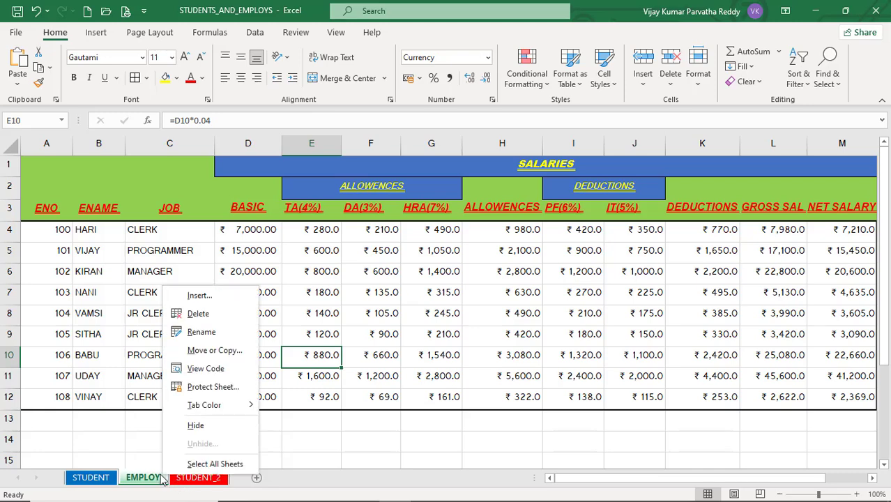
{"action": "left_click", "coordinate": [203, 464]}
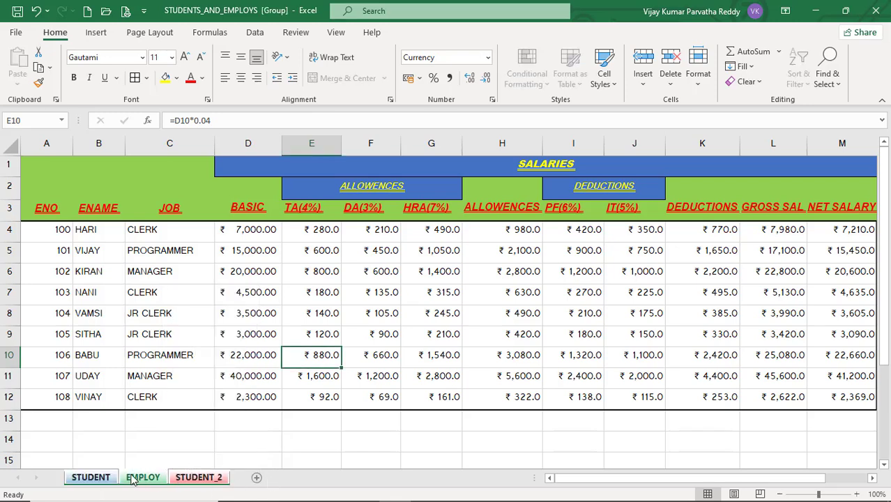
{"action": "right_click", "coordinate": [185, 480]}
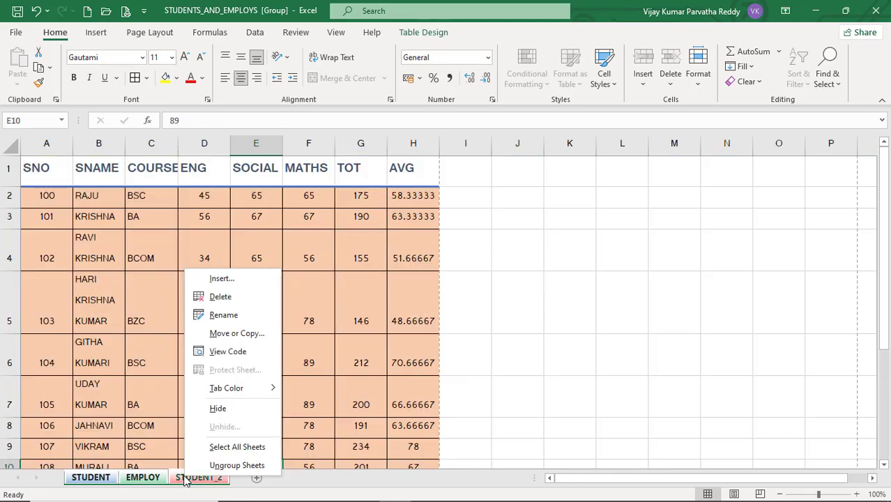
{"action": "left_click", "coordinate": [230, 465]}
{"action": "left_click", "coordinate": [148, 481]}
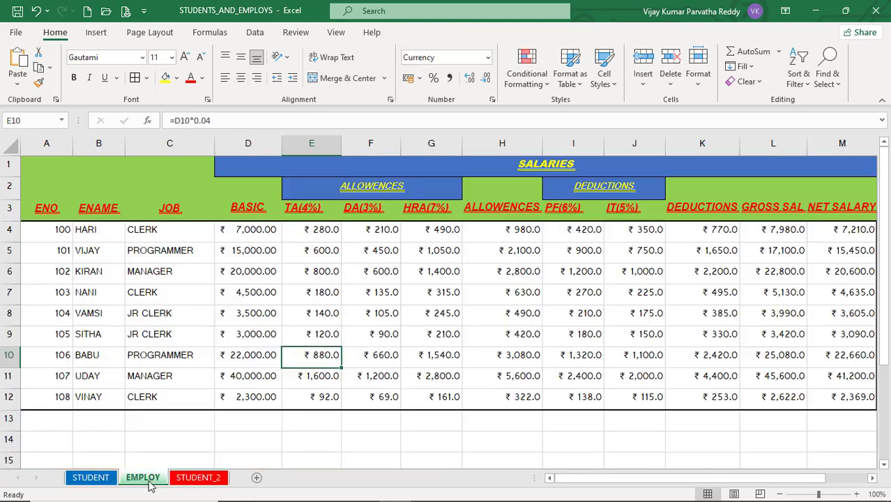
{"action": "left_click", "coordinate": [105, 482]}
{"action": "left_click", "coordinate": [143, 481]}
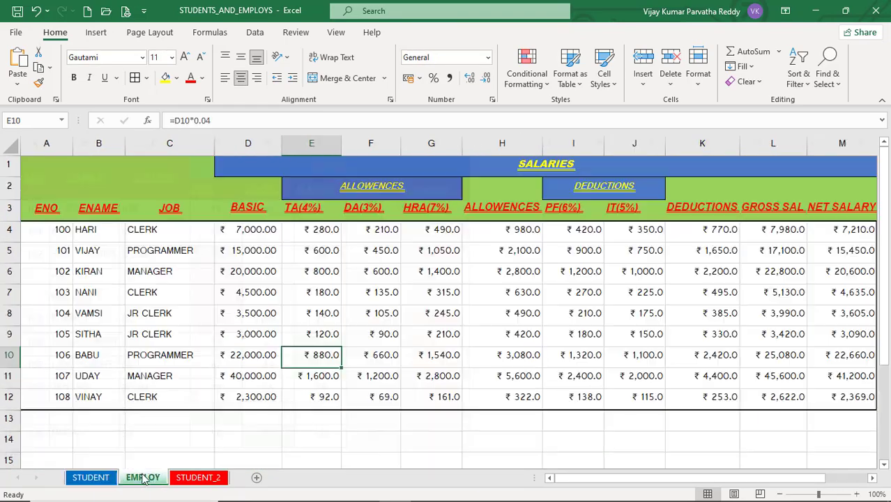
{"action": "left_click", "coordinate": [189, 479]}
{"action": "left_click", "coordinate": [149, 482]}
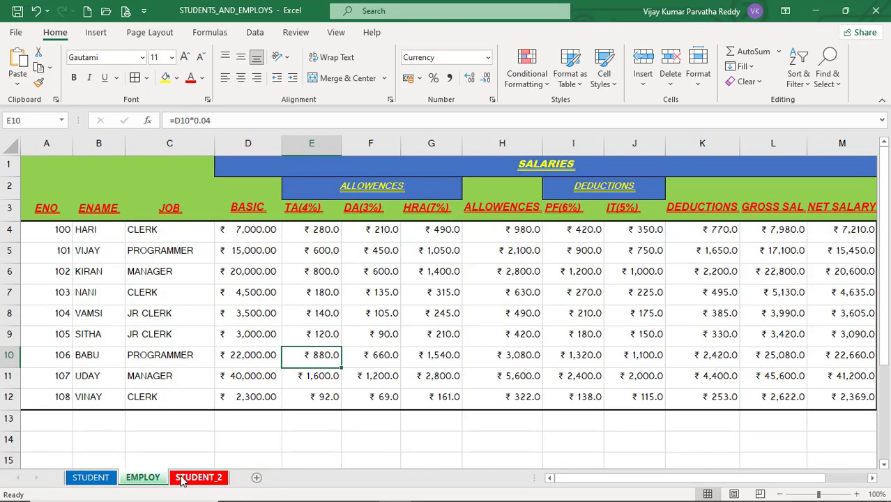
{"action": "right_click", "coordinate": [182, 480]}
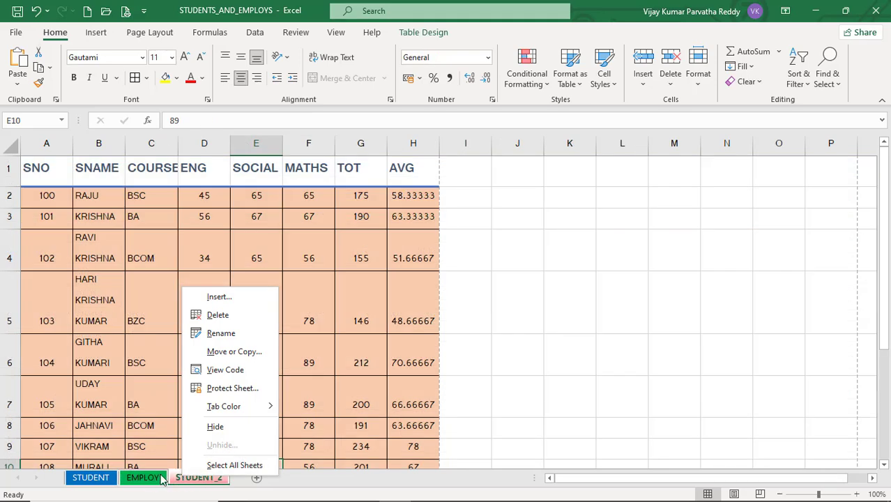
{"action": "left_click", "coordinate": [212, 465]}
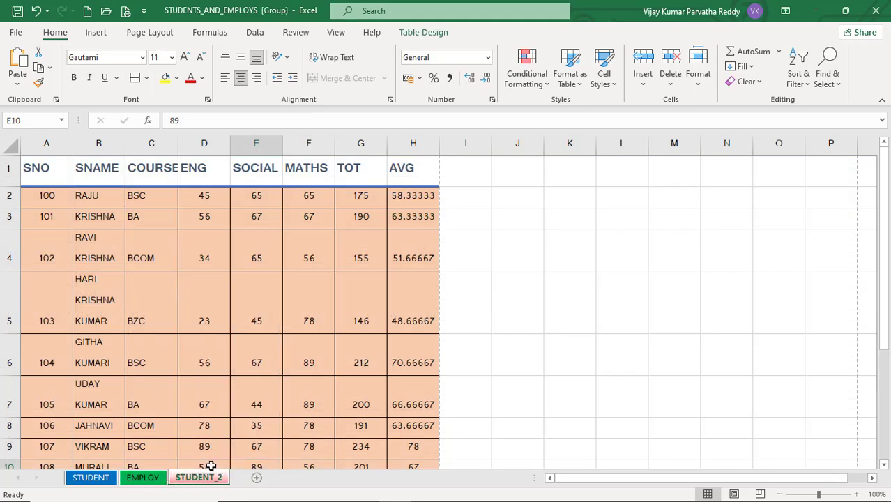
{"action": "right_click", "coordinate": [153, 477]}
{"action": "left_click", "coordinate": [185, 465]}
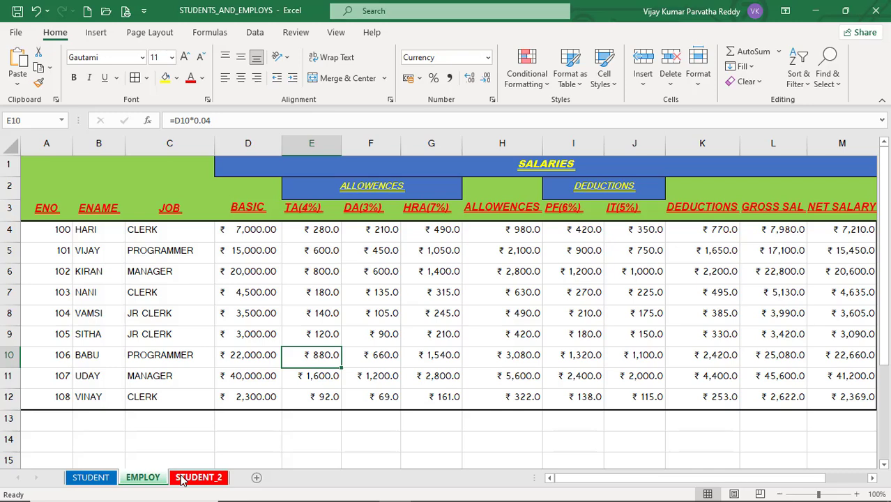
{"action": "left_click", "coordinate": [183, 479]}
{"action": "left_click", "coordinate": [150, 479]}
{"action": "right_click", "coordinate": [159, 482]}
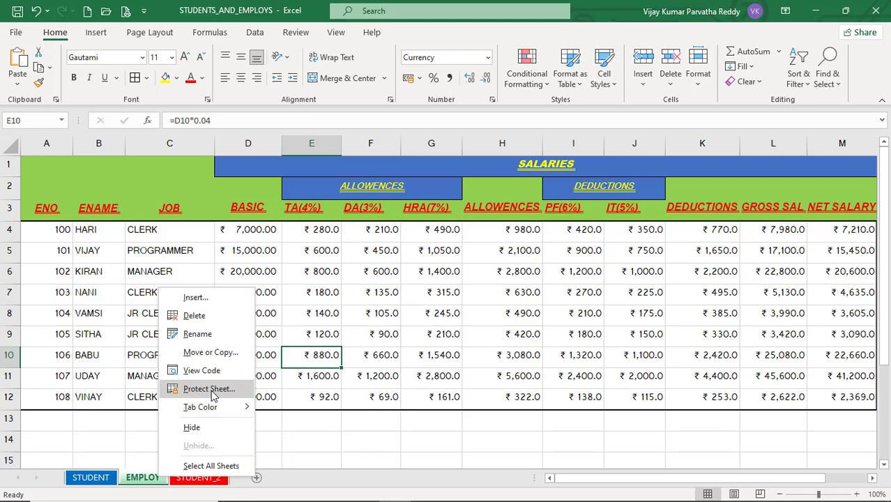
{"action": "left_click", "coordinate": [314, 302]}
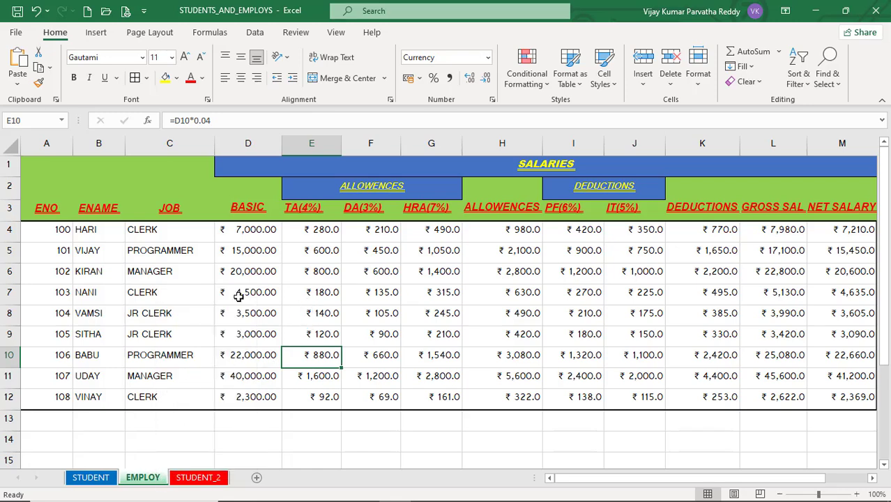
{"action": "left_click", "coordinate": [285, 288]}
{"action": "left_click", "coordinate": [187, 299]}
{"action": "left_click", "coordinate": [349, 288]}
{"action": "left_click", "coordinate": [298, 315]}
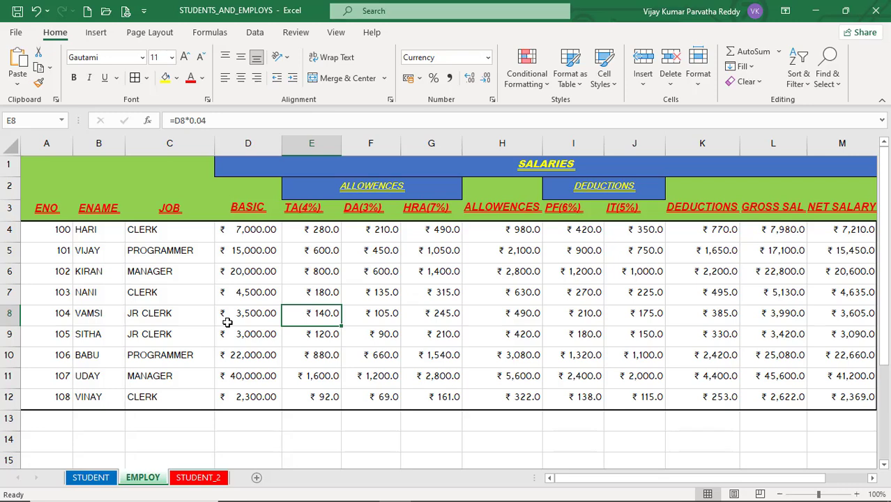
{"action": "right_click", "coordinate": [149, 477]}
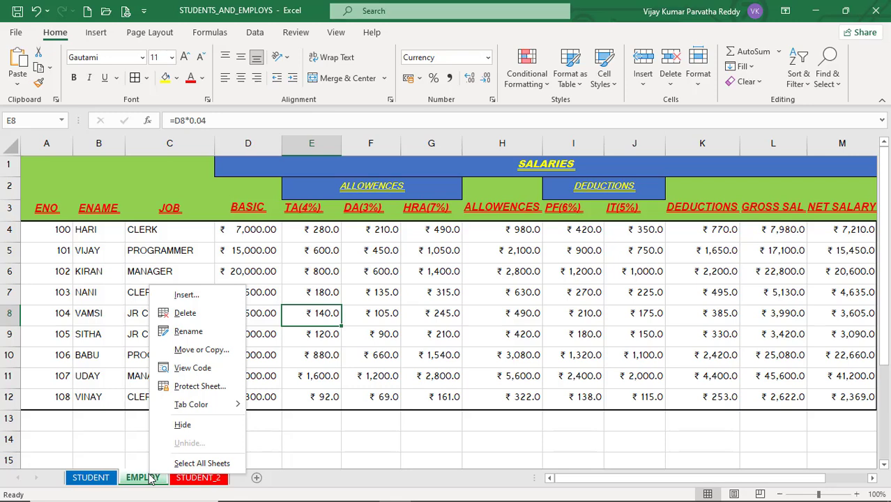
{"action": "left_click", "coordinate": [209, 388]}
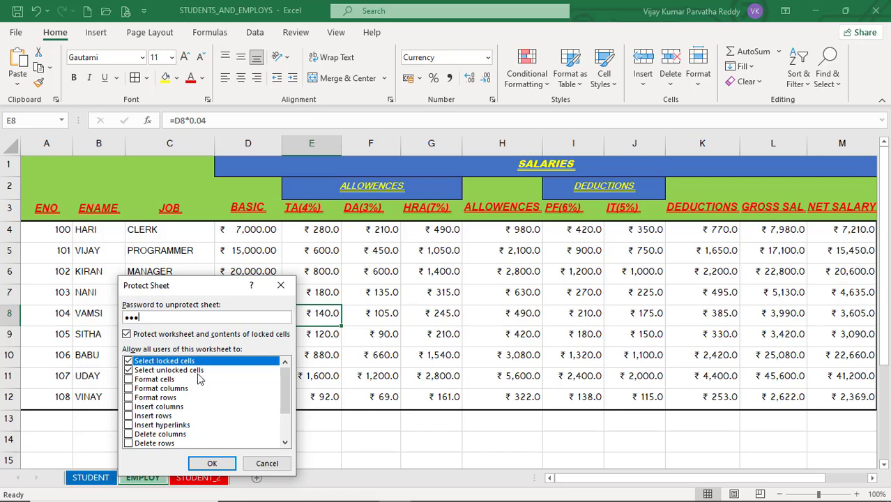
{"action": "left_click", "coordinate": [128, 380]}
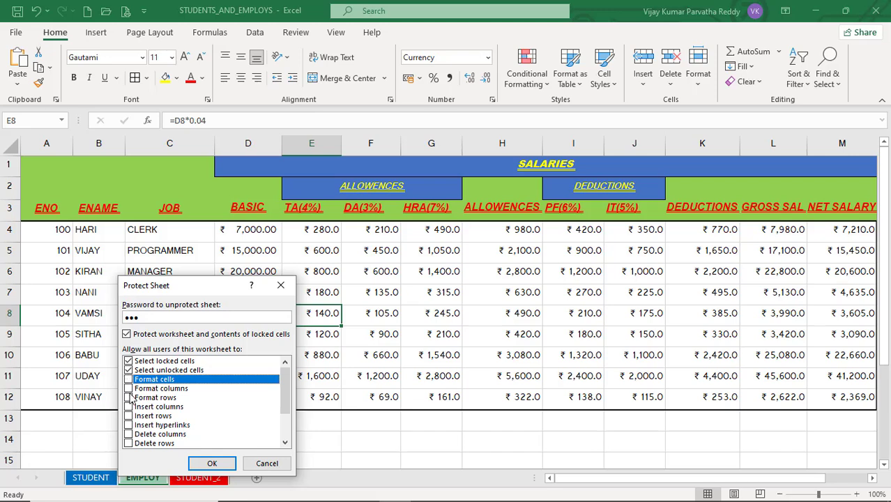
{"action": "left_click", "coordinate": [129, 388]}
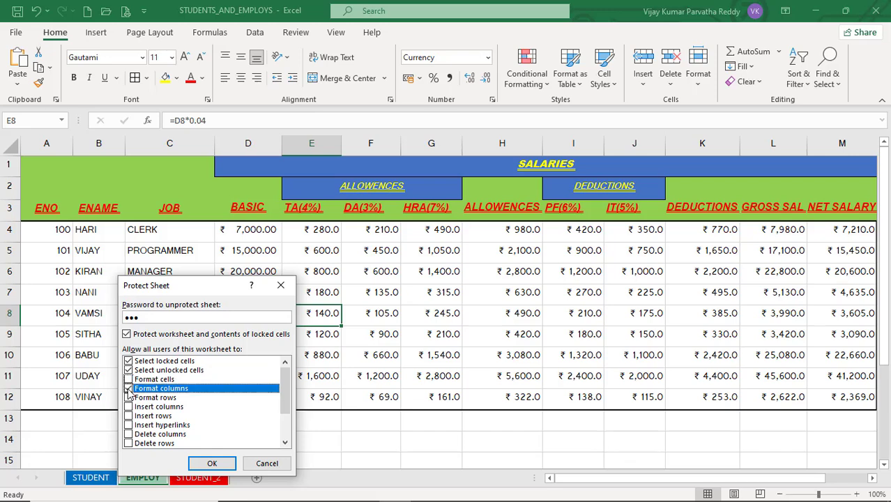
{"action": "left_click", "coordinate": [128, 407]}
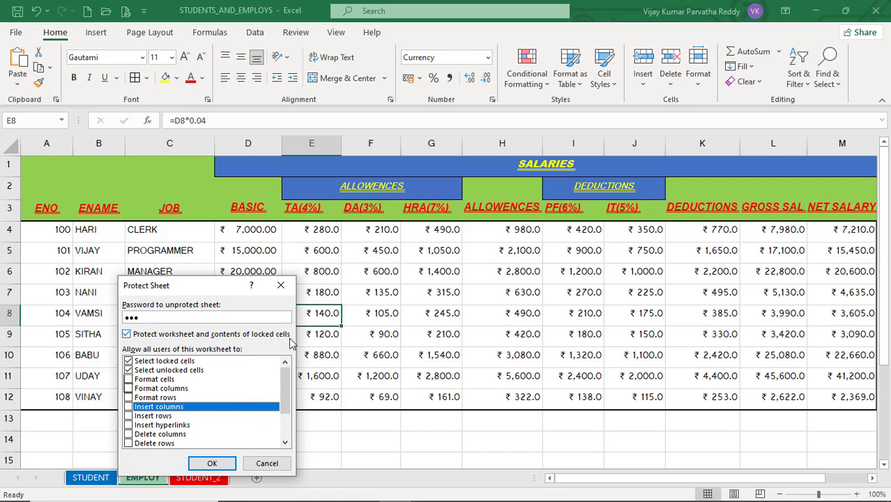
{"action": "left_click", "coordinate": [266, 464]}
{"action": "left_click", "coordinate": [311, 421]}
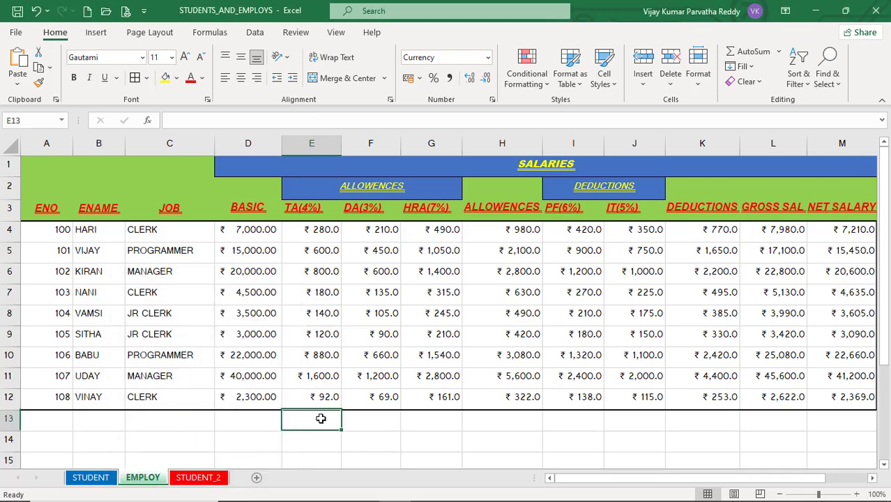
Select F13 and toggle its Lock Cell setting in the Format menu
{"action": "left_click", "coordinate": [700, 77]}
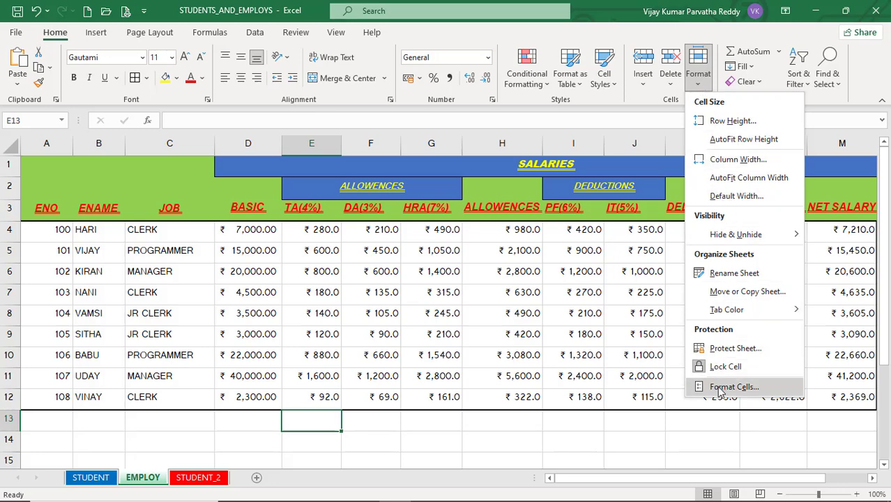
{"action": "left_click", "coordinate": [360, 424]}
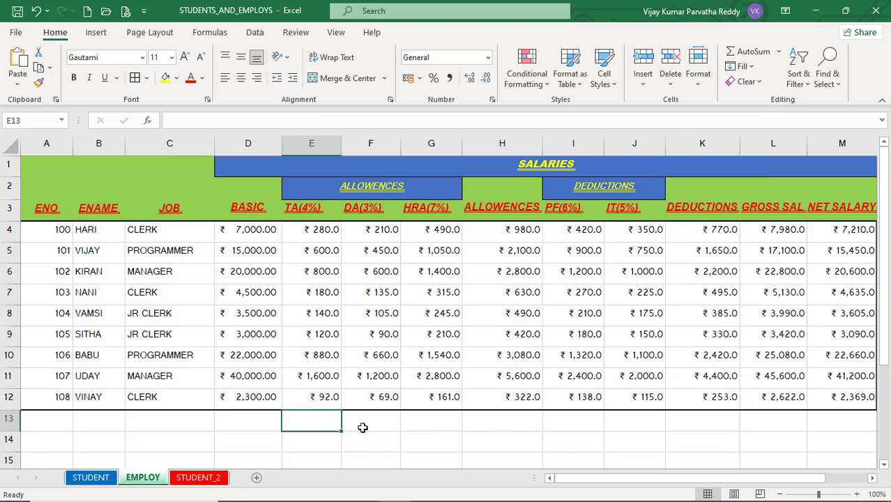
{"action": "left_click", "coordinate": [369, 432]}
{"action": "left_click", "coordinate": [699, 74]}
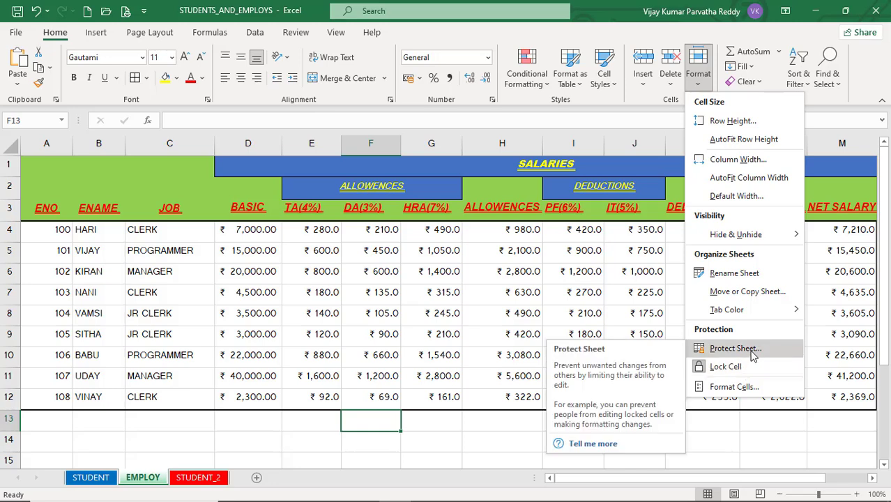
{"action": "left_click", "coordinate": [745, 375]}
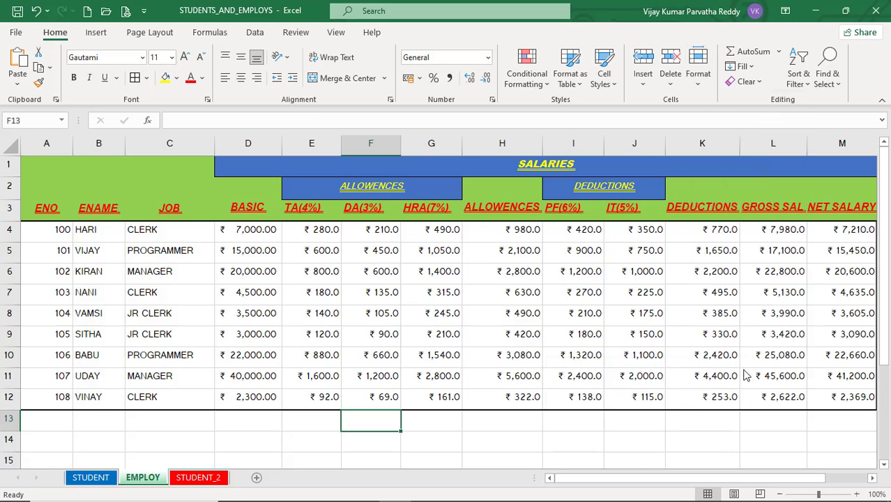
Reselect F13 and recheck its lock state in the Format menu
{"action": "left_click", "coordinate": [427, 431]}
{"action": "left_click", "coordinate": [389, 432]}
{"action": "left_click", "coordinate": [700, 87]}
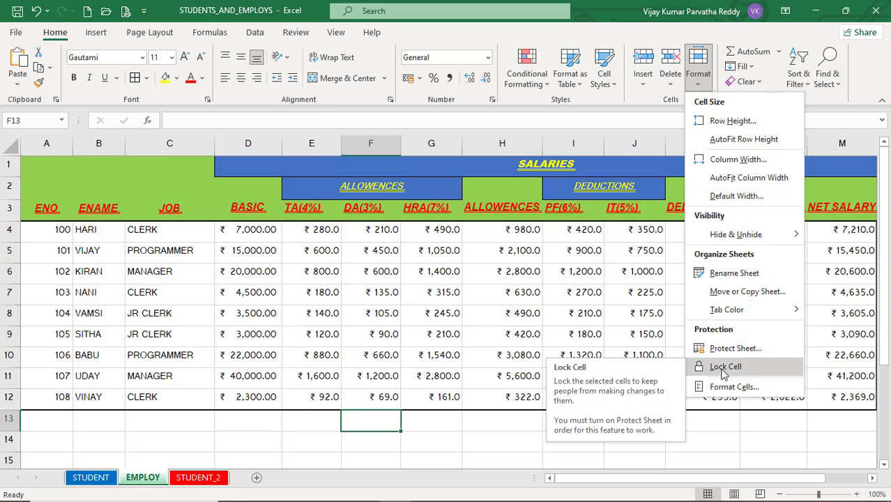
{"action": "left_click", "coordinate": [432, 426]}
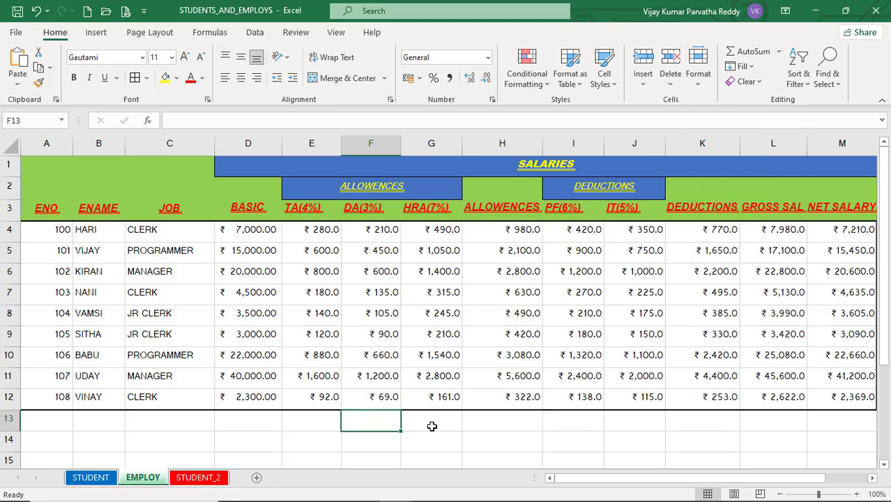
{"action": "left_click", "coordinate": [321, 426]}
{"action": "left_click", "coordinate": [351, 424]}
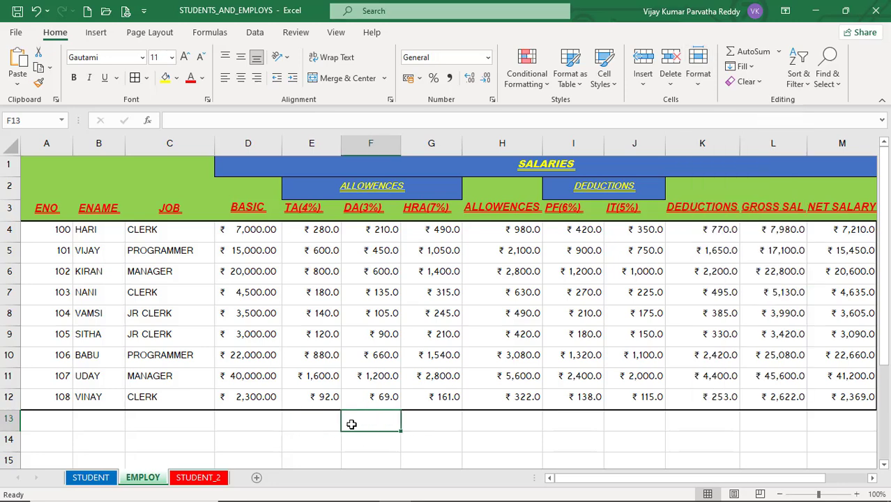
Protect the EMPLOY sheet from its tab menu, entering and confirming a password
{"action": "right_click", "coordinate": [152, 481]}
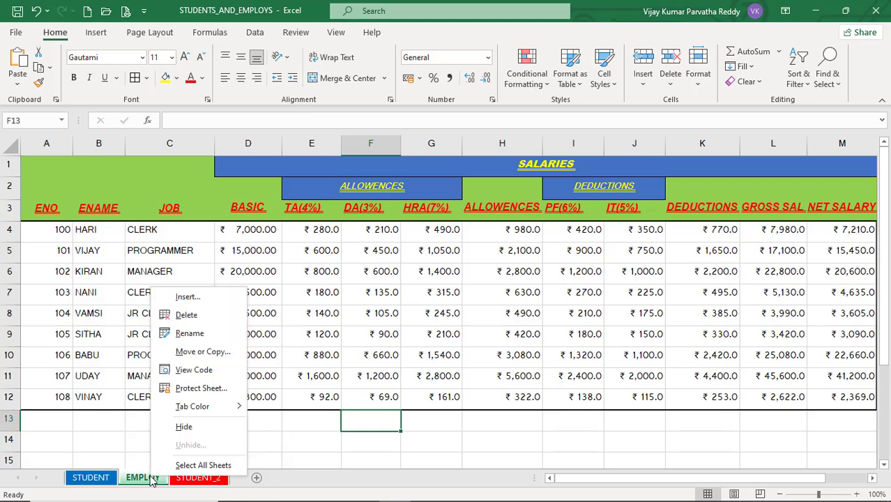
{"action": "left_click", "coordinate": [200, 388]}
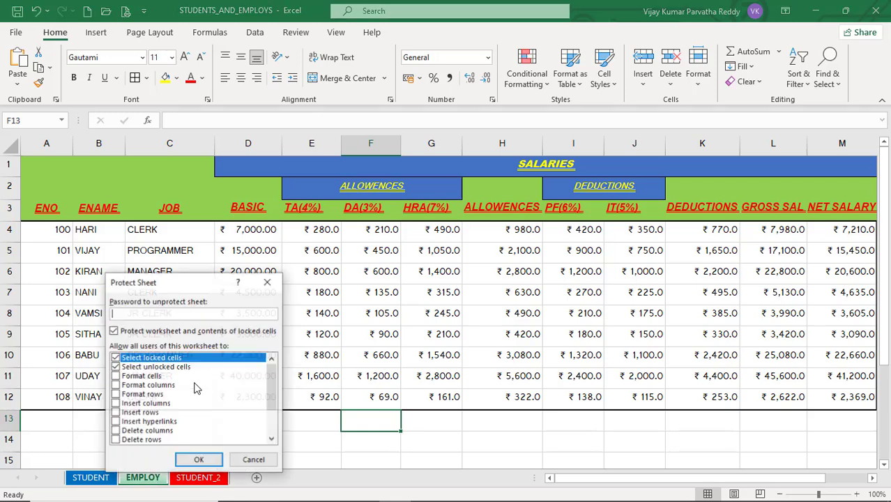
{"action": "type", "text": "•"}
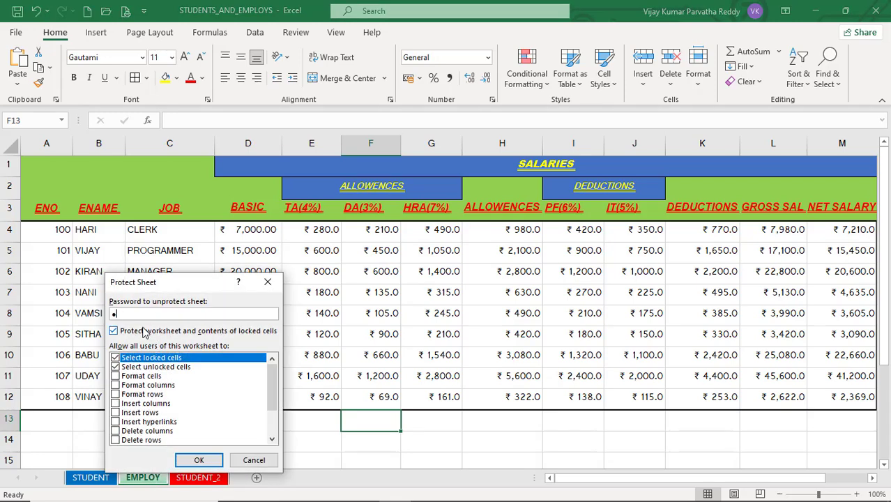
{"action": "type", "text": "••"}
{"action": "left_click", "coordinate": [199, 460]}
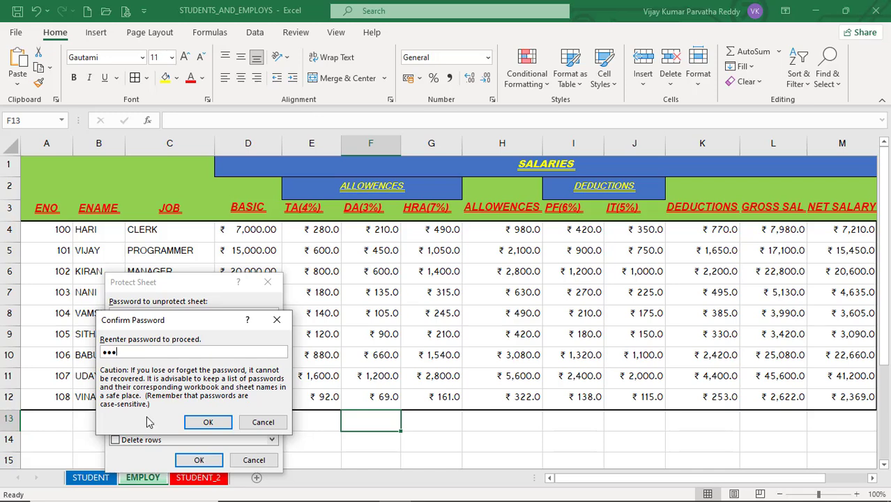
{"action": "left_click", "coordinate": [209, 422]}
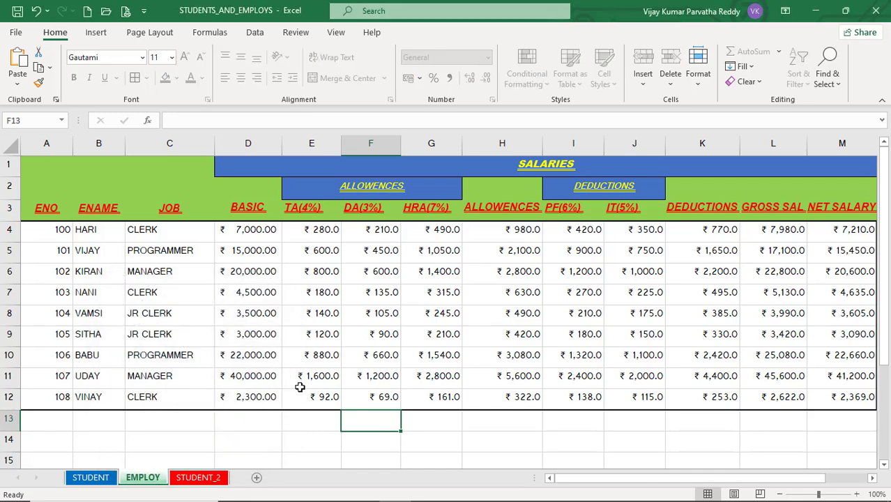
Try editing the basic salary in D7 on EMPLOY and dismiss the protected-sheet warnings
{"action": "left_click", "coordinate": [325, 322]}
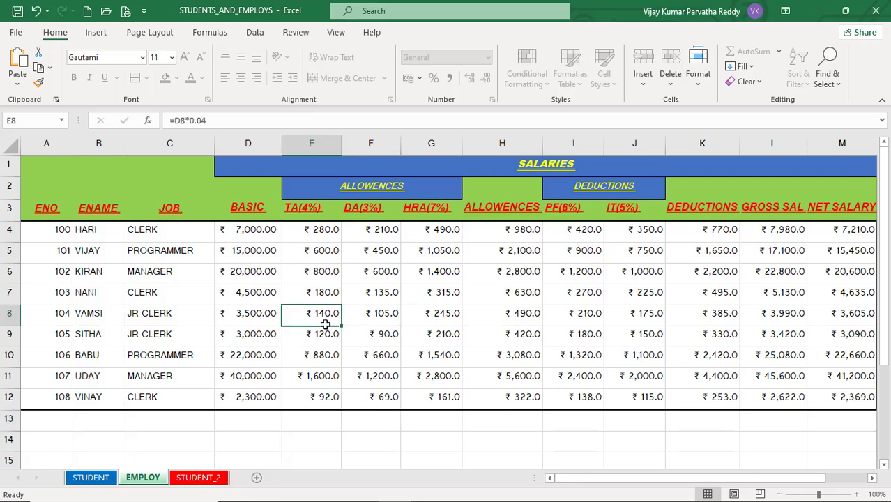
{"action": "left_click", "coordinate": [260, 354]}
{"action": "left_click", "coordinate": [263, 398]}
{"action": "left_click", "coordinate": [362, 376]}
{"action": "left_click", "coordinate": [313, 334]}
{"action": "left_click", "coordinate": [230, 296]}
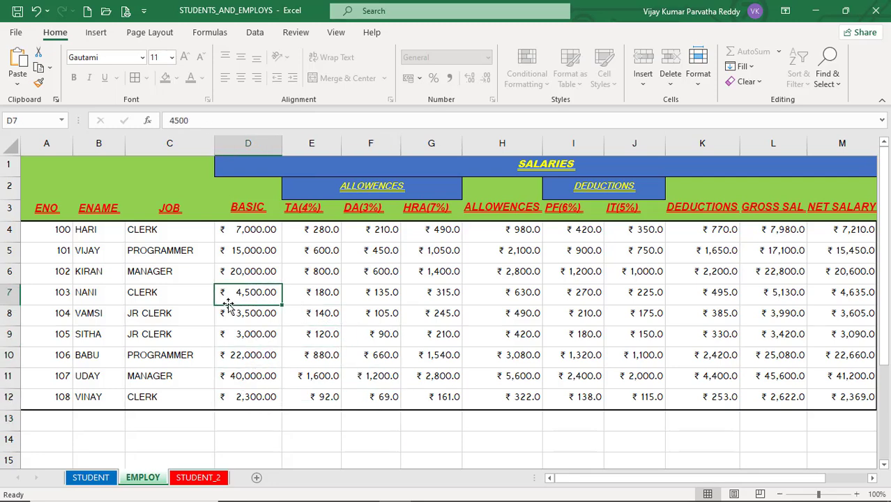
{"action": "double_click", "coordinate": [248, 293]}
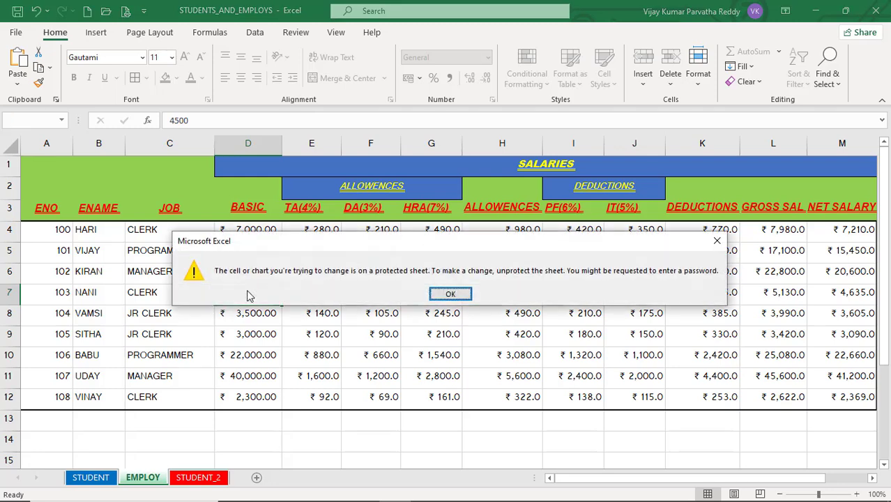
{"action": "left_click", "coordinate": [453, 297]}
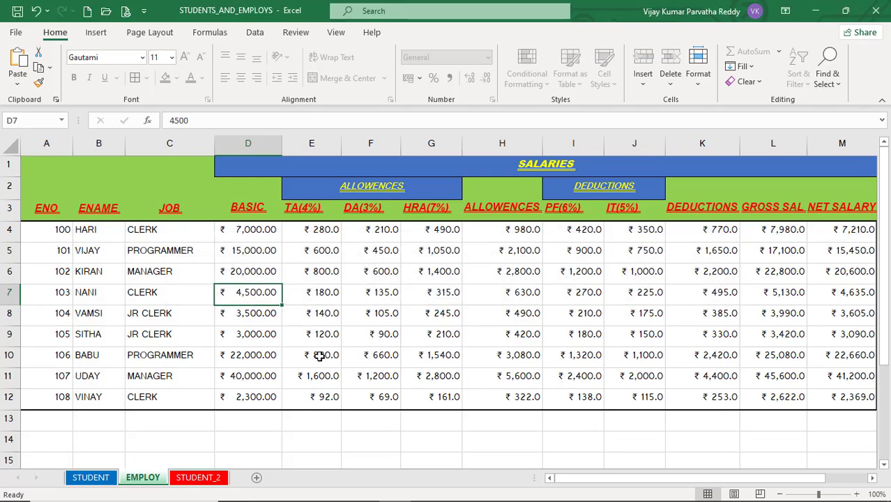
{"action": "key", "text": "Delete"}
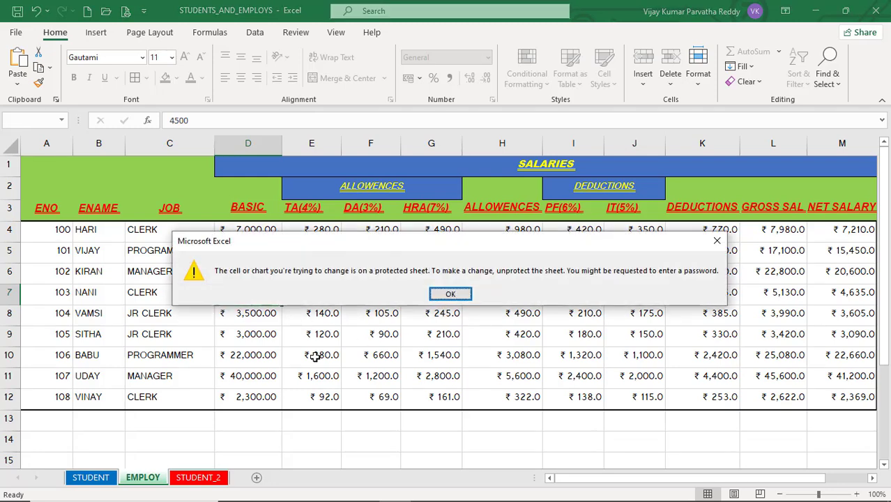
{"action": "left_click", "coordinate": [450, 294]}
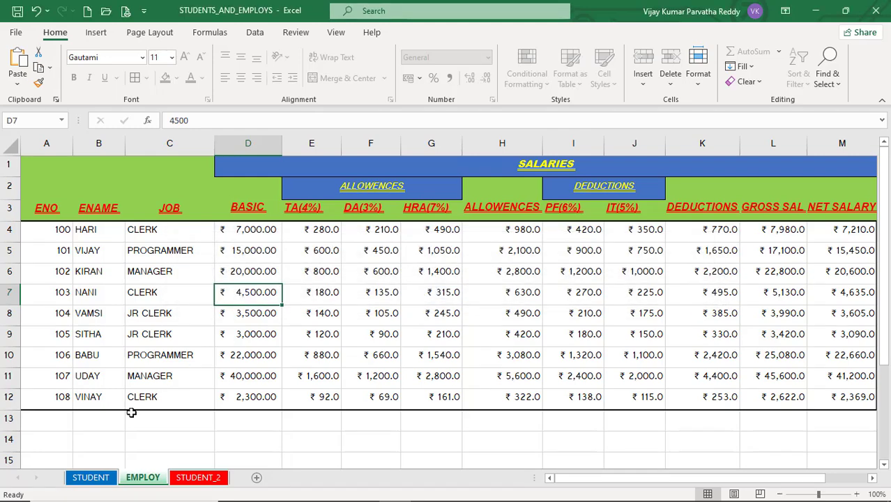
On STUDENT_2, enter 'ASDFASDF' in I6, then undo and delete the test entry
{"action": "left_click", "coordinate": [200, 478]}
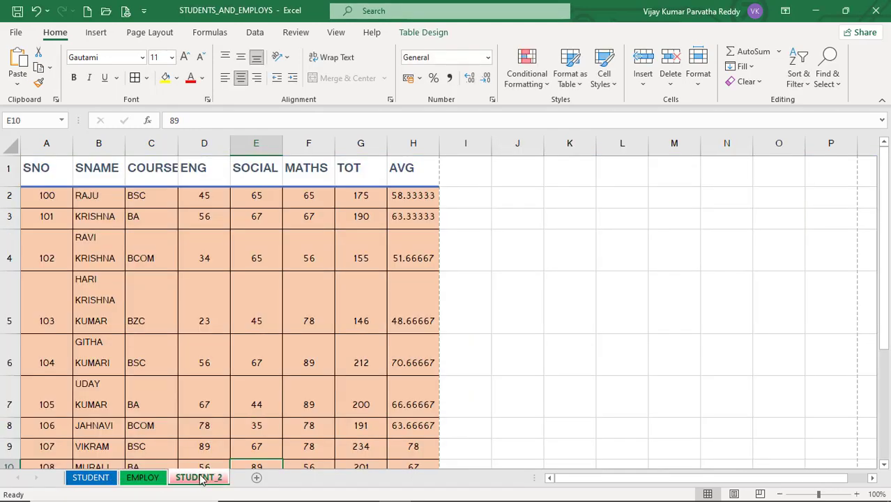
{"action": "left_click", "coordinate": [481, 375]}
{"action": "type", "text": "ASDFASDF"}
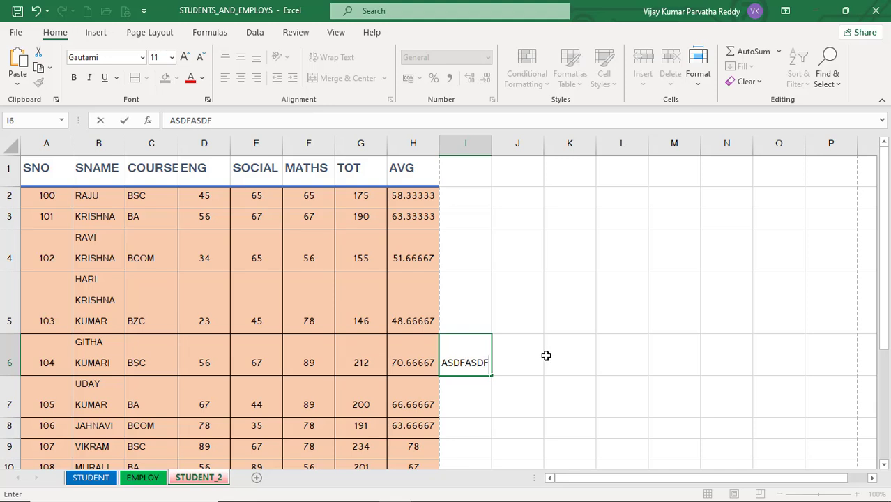
{"action": "left_click", "coordinate": [548, 356]}
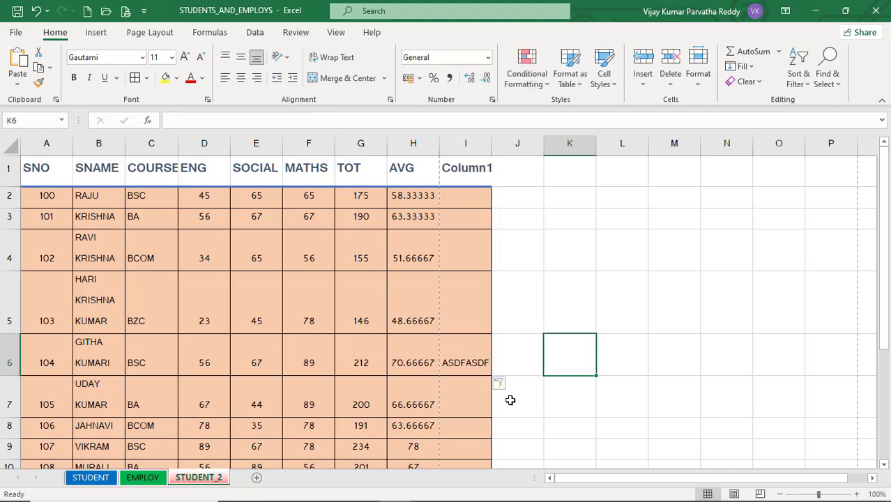
{"action": "key", "text": "ctrl+z"}
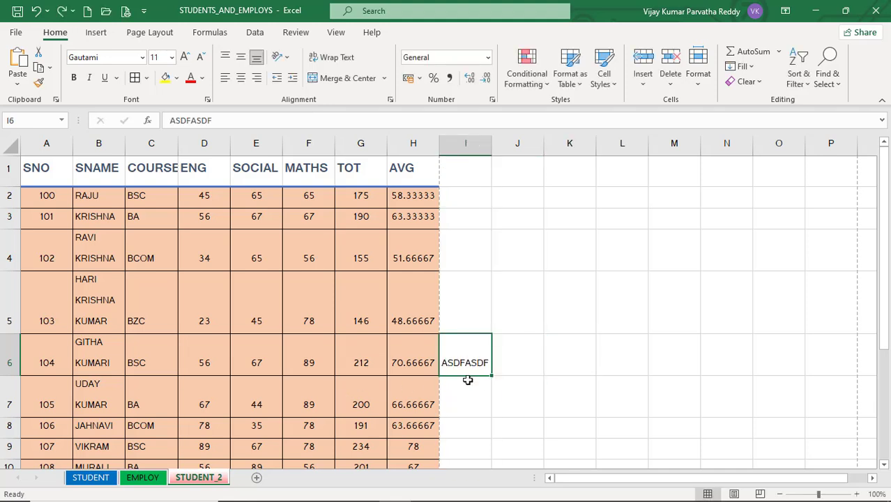
{"action": "key", "text": "Delete"}
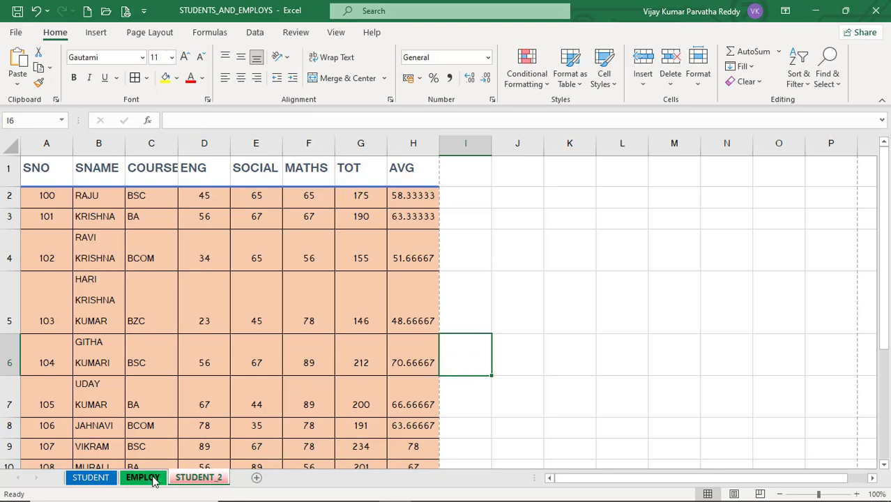
Back on EMPLOY, type 'DFG' into F13 and confirm locked G13 refuses input
{"action": "left_click", "coordinate": [153, 479]}
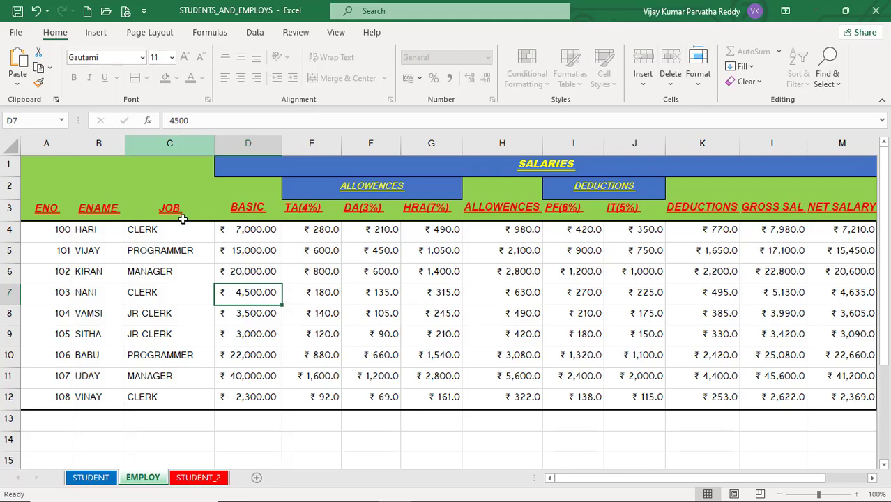
{"action": "left_click", "coordinate": [360, 419]}
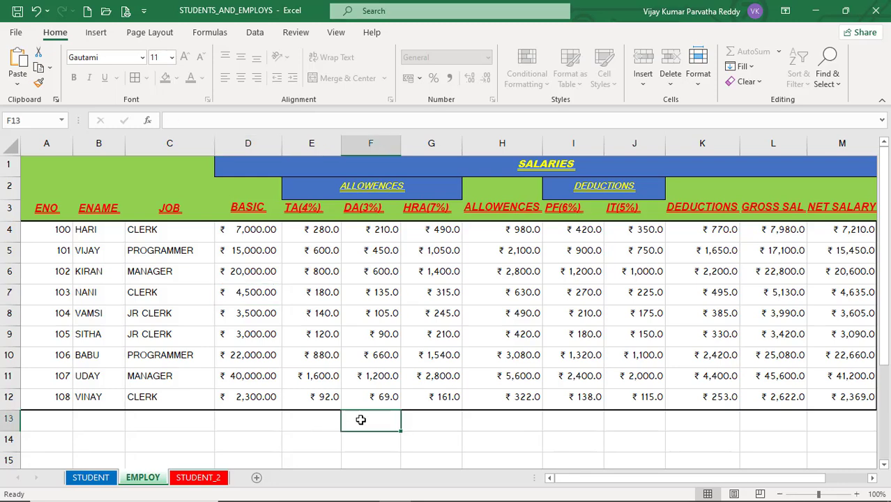
{"action": "left_click", "coordinate": [260, 420]}
{"action": "left_click", "coordinate": [370, 420]}
{"action": "type", "text": "DFG"}
{"action": "left_click", "coordinate": [424, 424]}
{"action": "key", "text": "d"}
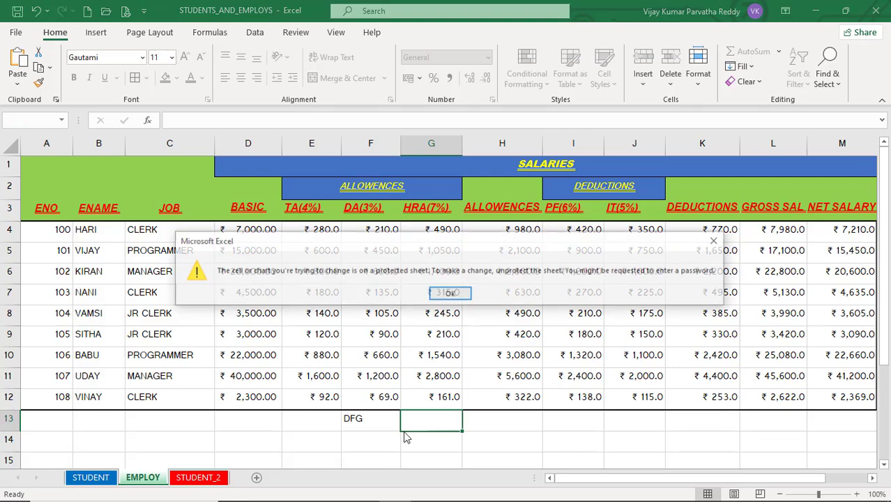
{"action": "left_click", "coordinate": [450, 293]}
Enter 67567567 into cell F13
{"action": "left_click", "coordinate": [377, 419]}
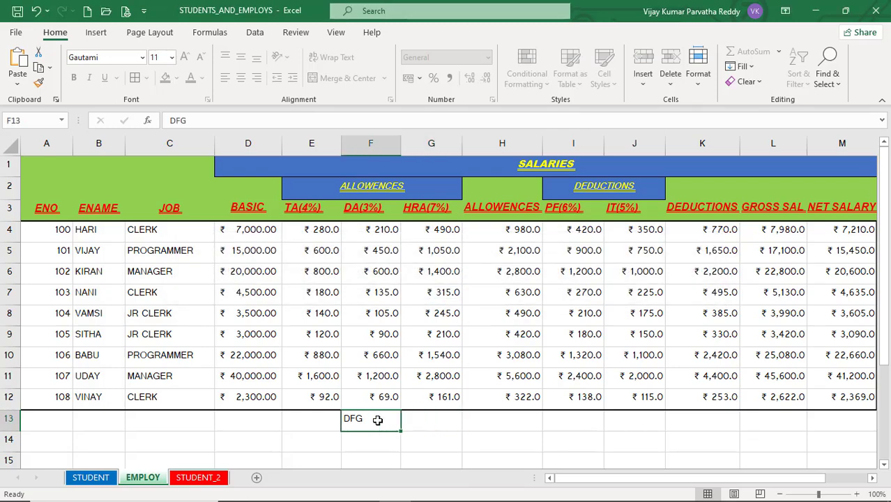
{"action": "type", "text": "67567567"}
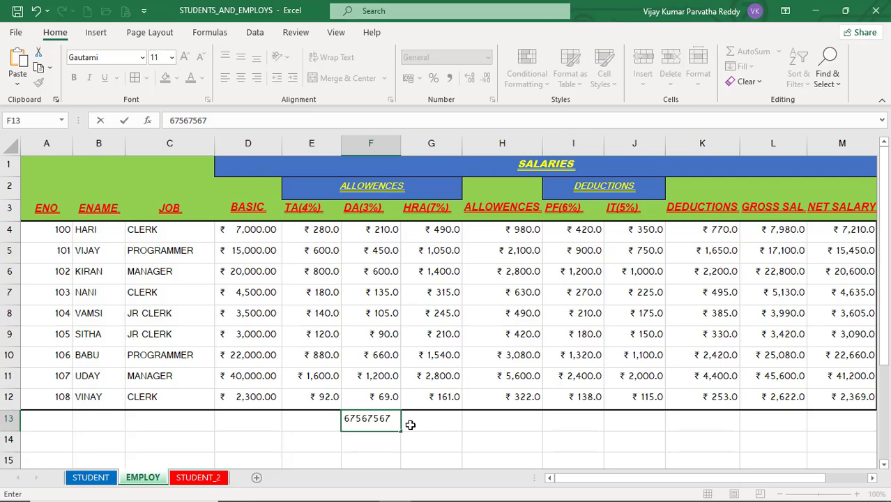
{"action": "left_click", "coordinate": [410, 425]}
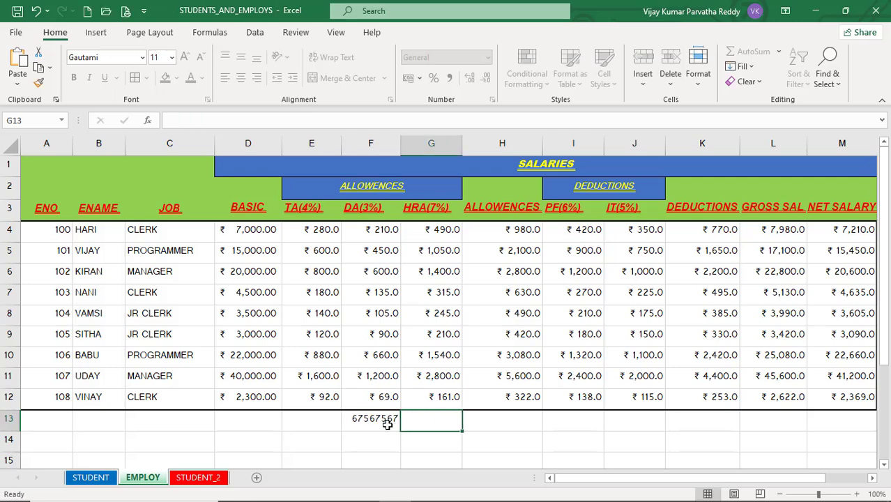
{"action": "left_click", "coordinate": [388, 425]}
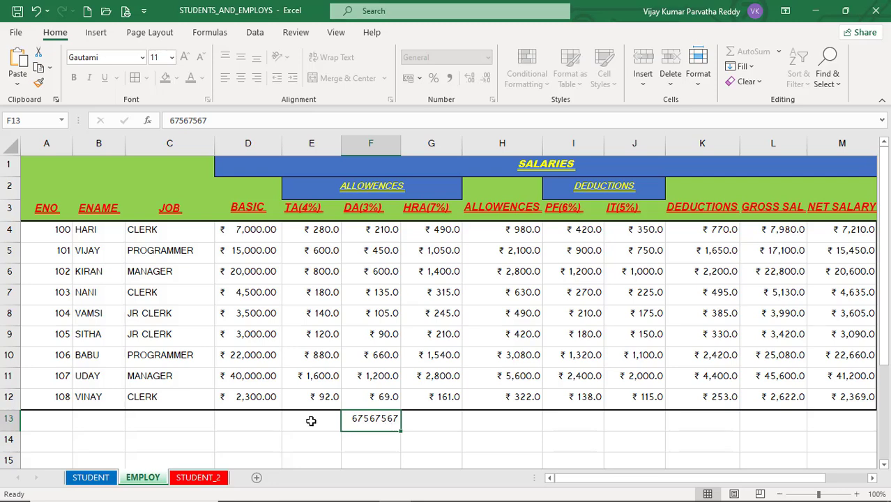
{"action": "left_click", "coordinate": [311, 419]}
{"action": "left_click", "coordinate": [288, 352]}
{"action": "double_click", "coordinate": [335, 314]}
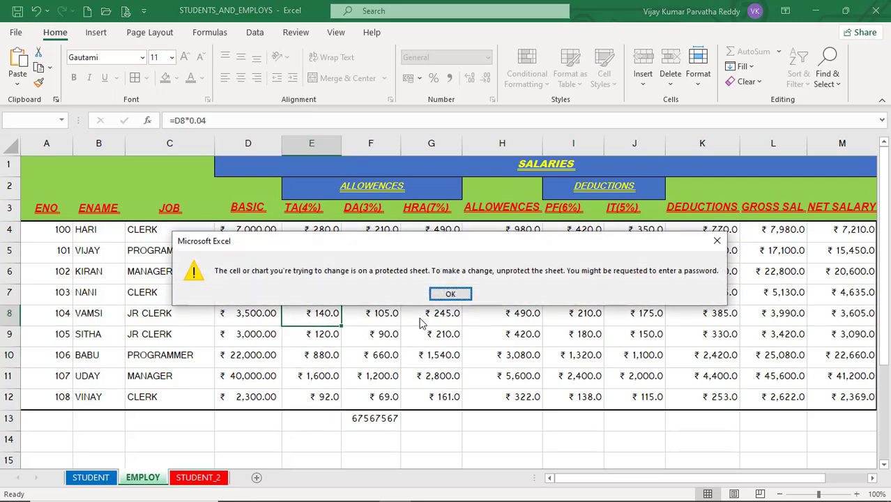
{"action": "left_click", "coordinate": [452, 293]}
{"action": "left_click", "coordinate": [377, 422]}
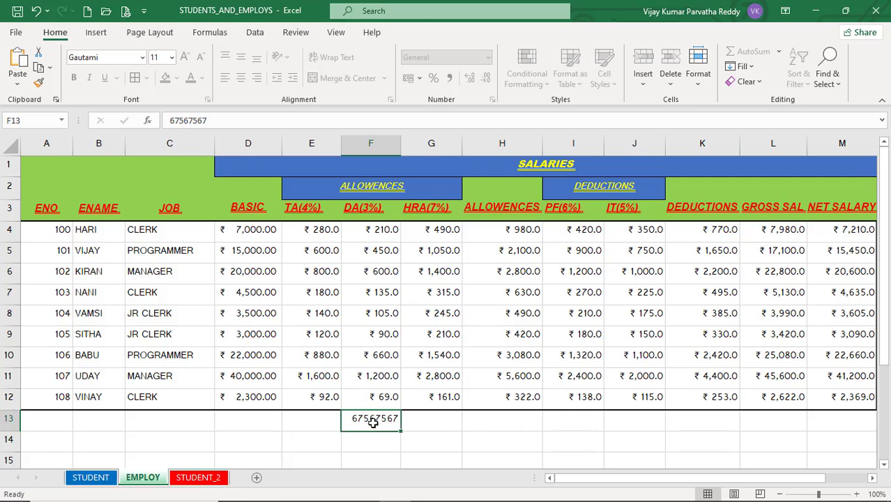
{"action": "left_click", "coordinate": [698, 87]}
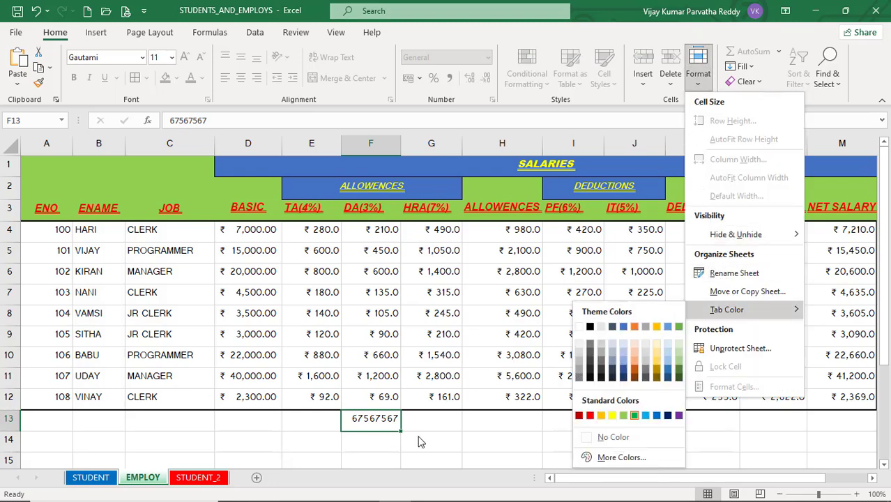
{"action": "left_click", "coordinate": [383, 434]}
{"action": "left_click", "coordinate": [323, 435]}
{"action": "left_click", "coordinate": [291, 421]}
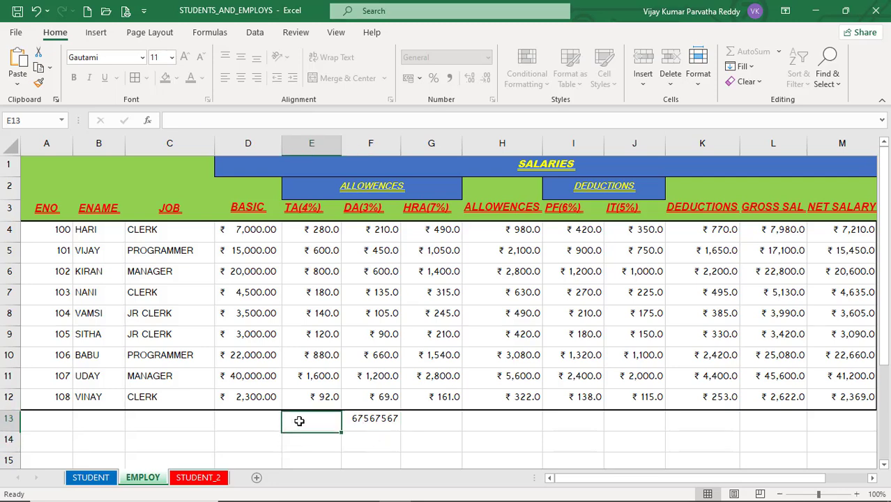
{"action": "left_click", "coordinate": [361, 426]}
{"action": "left_click", "coordinate": [279, 428]}
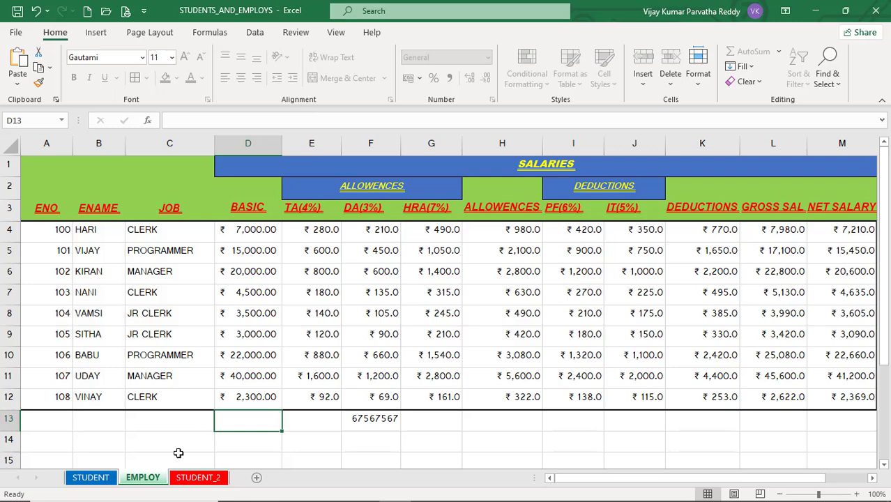
Unprotect the EMPLOY sheet from its tab menu, confirming with the password
{"action": "right_click", "coordinate": [151, 481]}
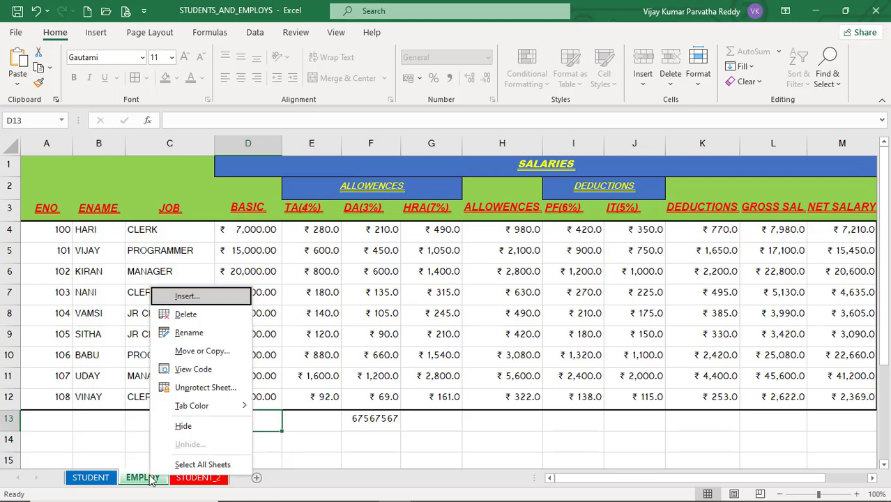
{"action": "left_click", "coordinate": [193, 390]}
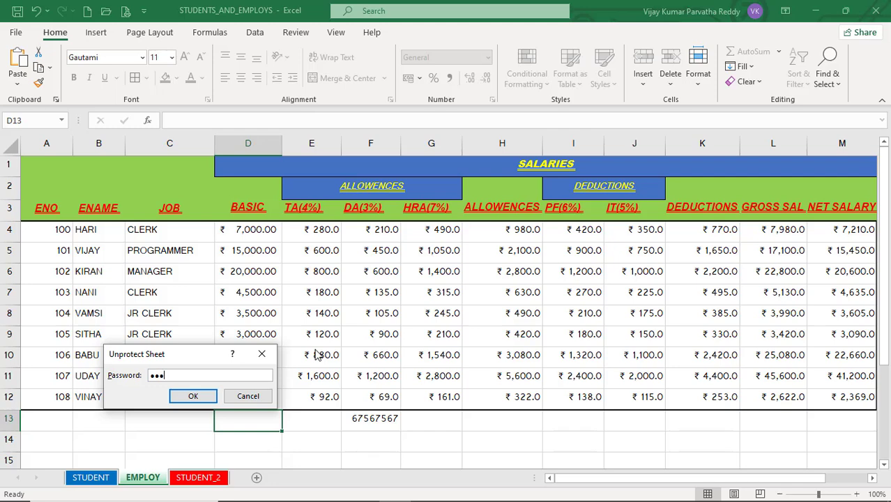
{"action": "key", "text": "Return"}
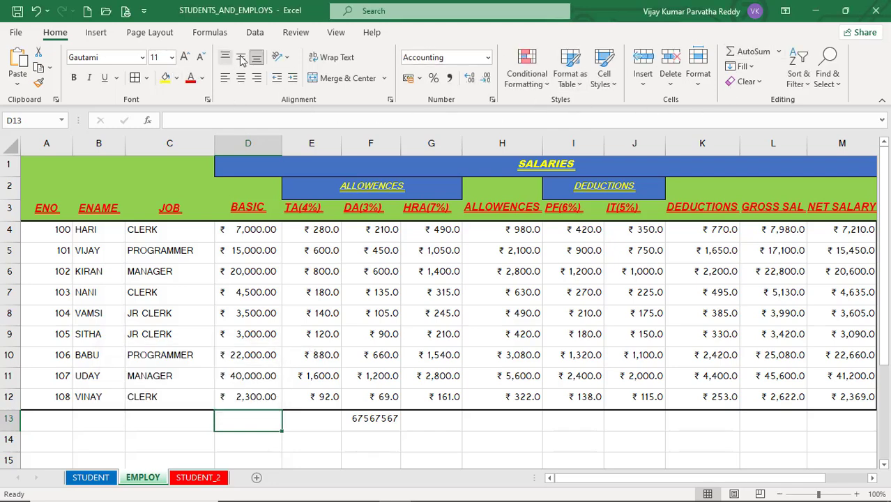
Lock cell F13 using Format > Lock Cell
{"action": "left_click", "coordinate": [348, 373]}
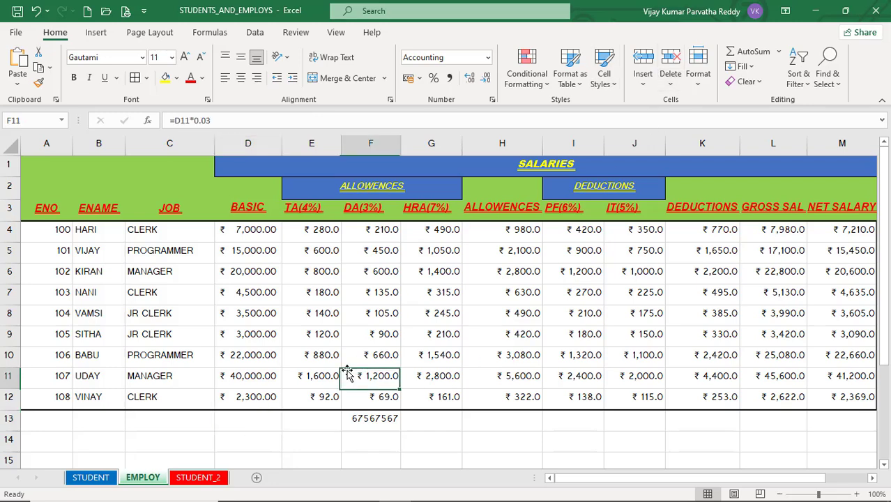
{"action": "left_click", "coordinate": [370, 422]}
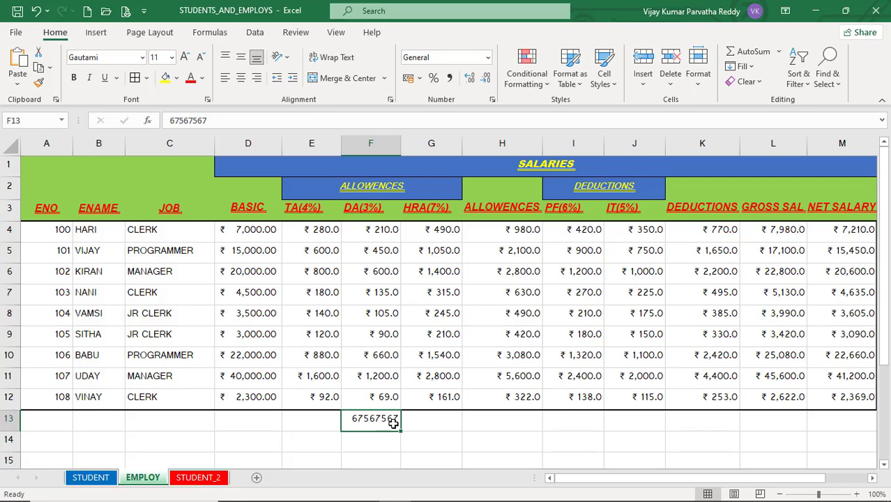
{"action": "left_click", "coordinate": [698, 75]}
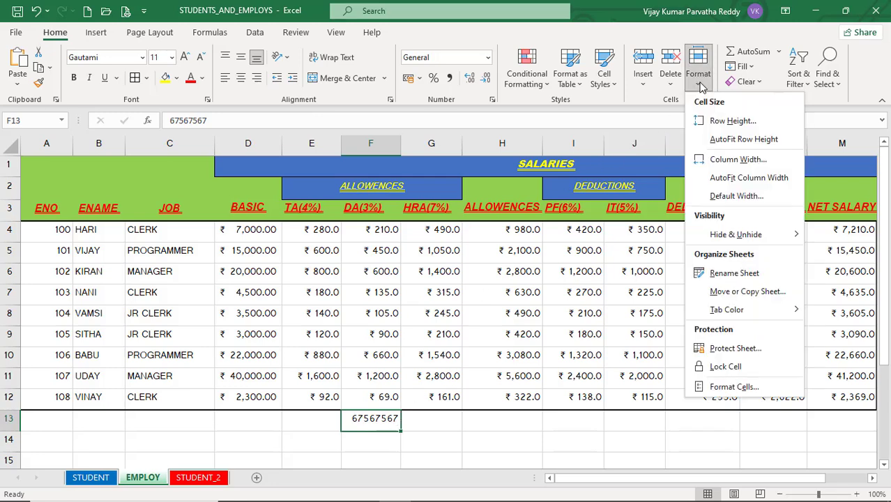
{"action": "left_click", "coordinate": [725, 368]}
Delete the value 67567567 from F13, leaving it empty
{"action": "left_click", "coordinate": [431, 422]}
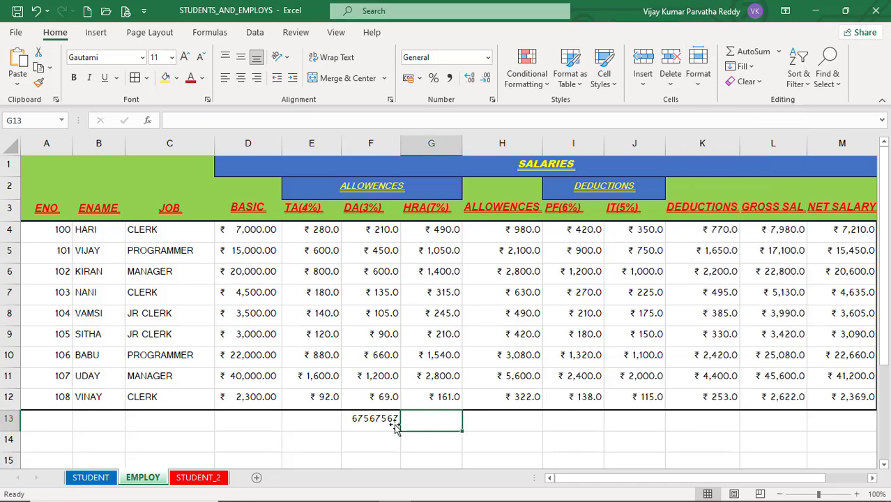
{"action": "left_click", "coordinate": [373, 423]}
{"action": "key", "text": "Delete"}
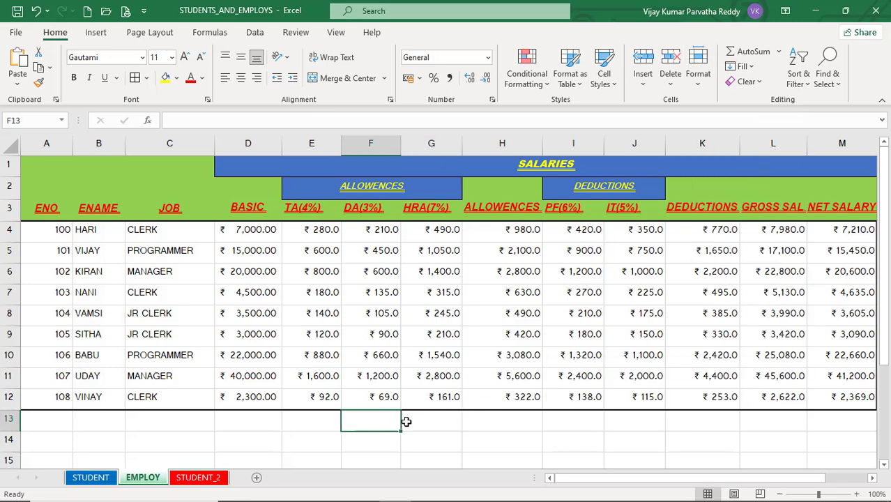
{"action": "left_click", "coordinate": [406, 421]}
{"action": "left_click", "coordinate": [389, 400]}
{"action": "left_click", "coordinate": [386, 417]}
Protect the EMPLOY sheet again, entering and confirming the password
{"action": "right_click", "coordinate": [152, 480]}
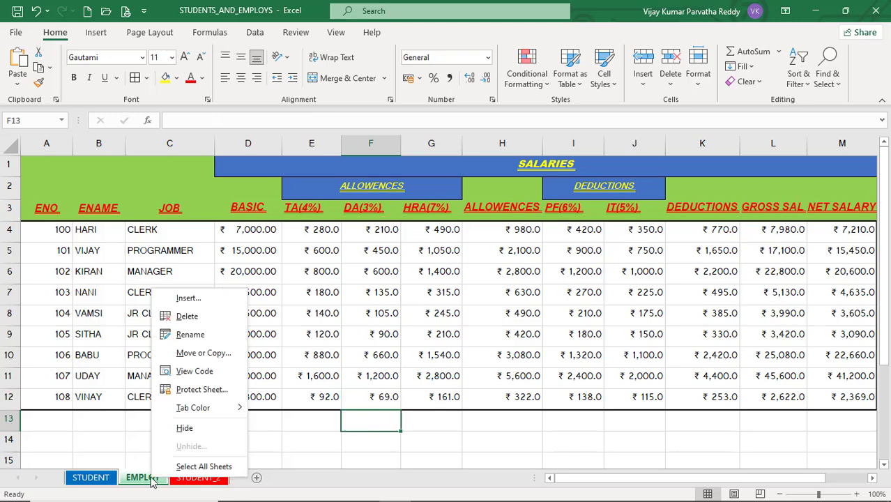
{"action": "left_click", "coordinate": [198, 389]}
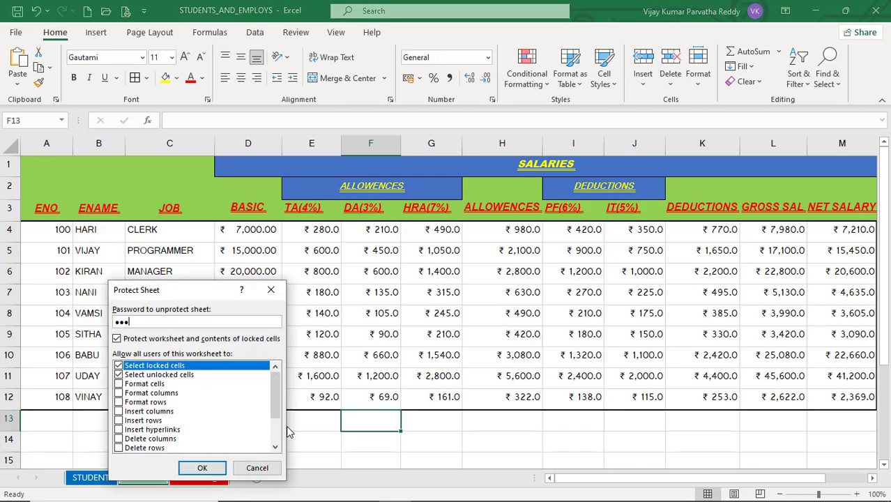
{"action": "key", "text": "Return"}
{"action": "type", "text": "•••"}
{"action": "key", "text": "Return"}
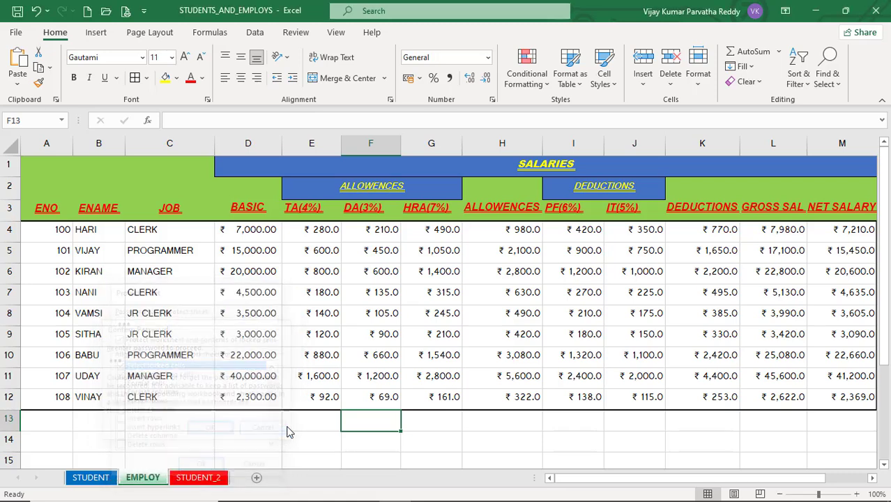
Try editing F13 and G13, dismissing each protected-sheet warning
{"action": "double_click", "coordinate": [383, 429]}
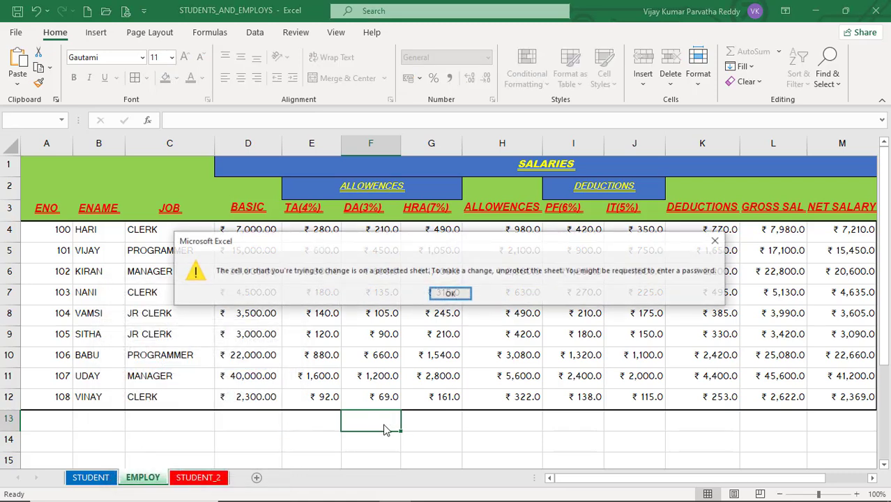
{"action": "left_click", "coordinate": [452, 293]}
{"action": "double_click", "coordinate": [370, 428]}
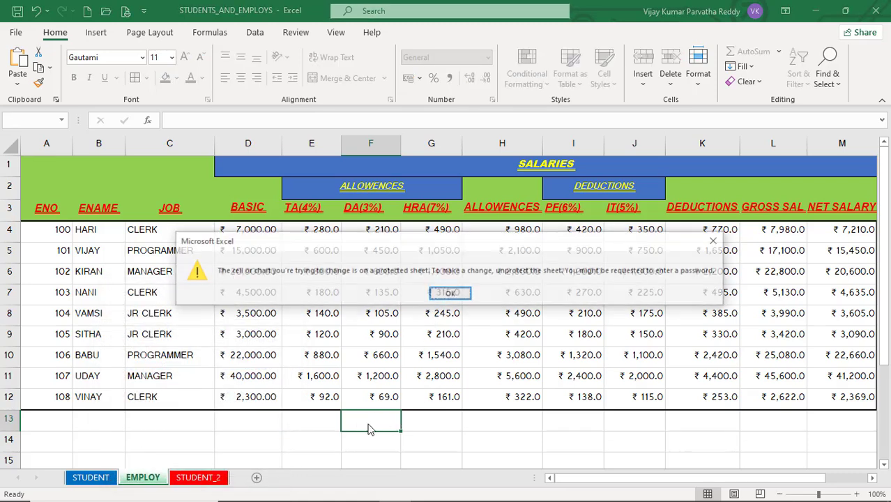
{"action": "left_click", "coordinate": [452, 293]}
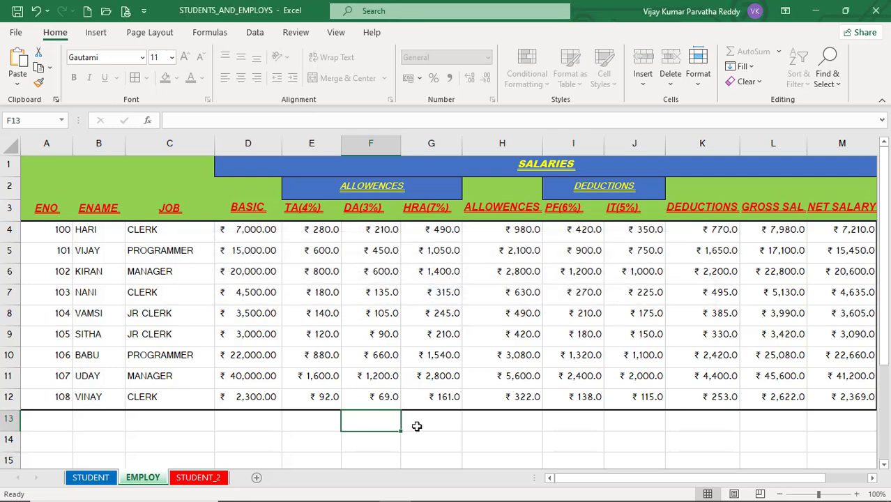
{"action": "left_click", "coordinate": [417, 426]}
{"action": "double_click", "coordinate": [438, 426]}
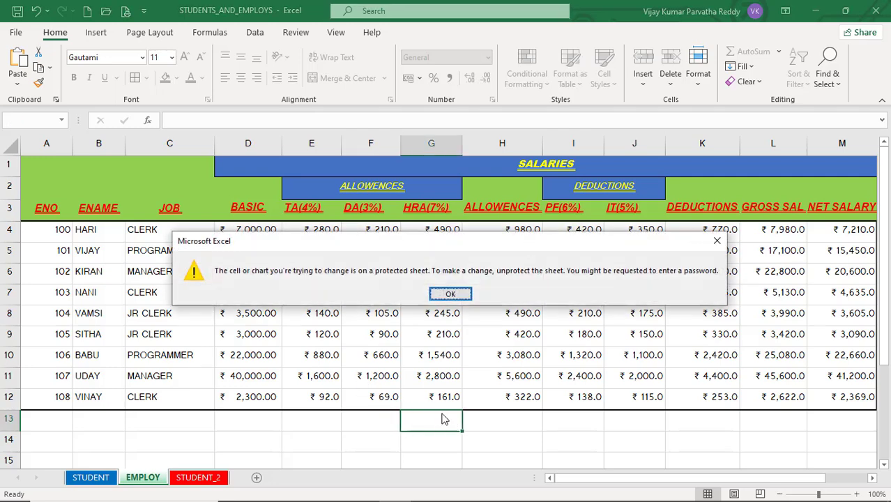
{"action": "left_click", "coordinate": [450, 295]}
{"action": "key", "text": "Left"}
{"action": "key", "text": "Left"}
{"action": "key", "text": "Left"}
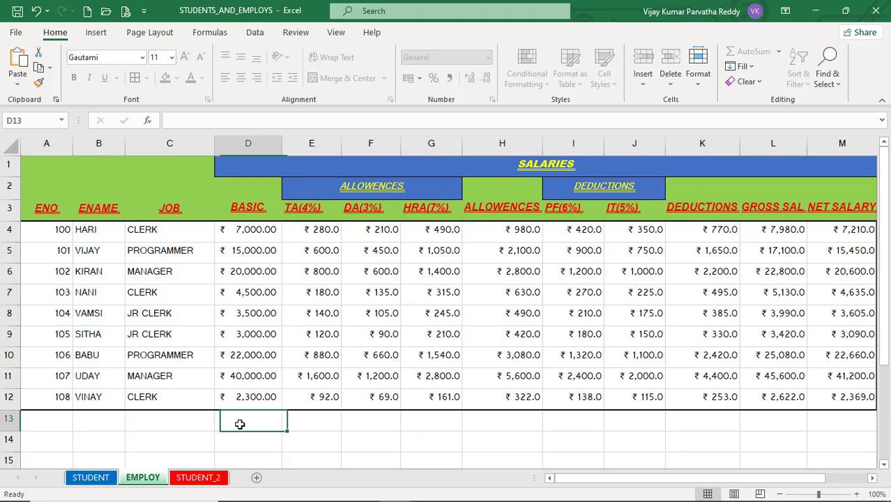
{"action": "left_click", "coordinate": [50, 417]}
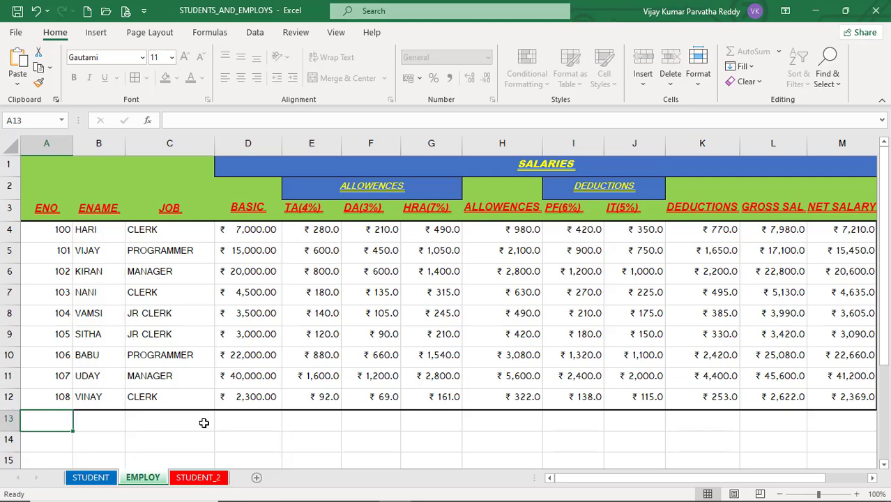
{"action": "left_click", "coordinate": [205, 479]}
{"action": "left_click", "coordinate": [145, 478]}
{"action": "left_click", "coordinate": [102, 479]}
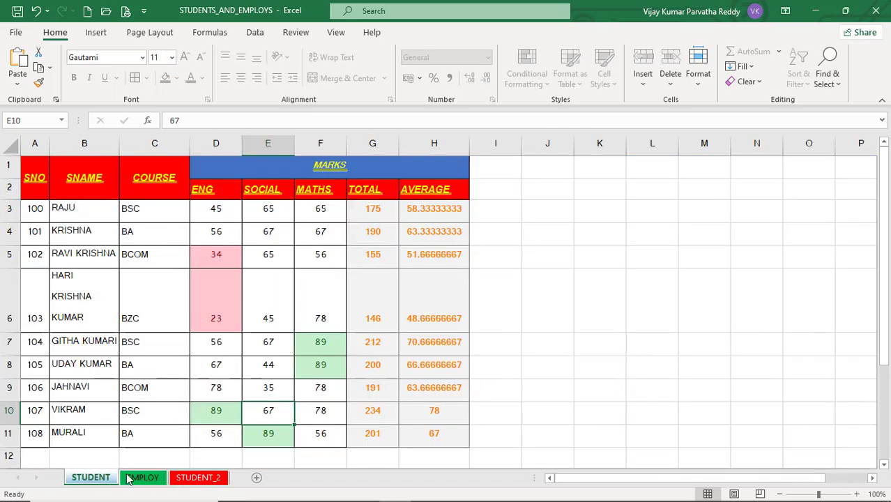
{"action": "left_click", "coordinate": [139, 479]}
{"action": "left_click", "coordinate": [187, 482]}
{"action": "left_click", "coordinate": [141, 478]}
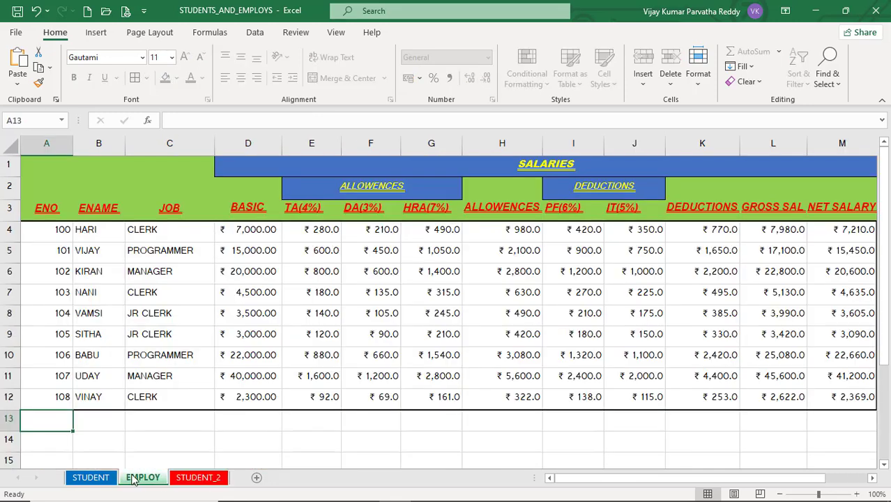
{"action": "left_click", "coordinate": [267, 422]}
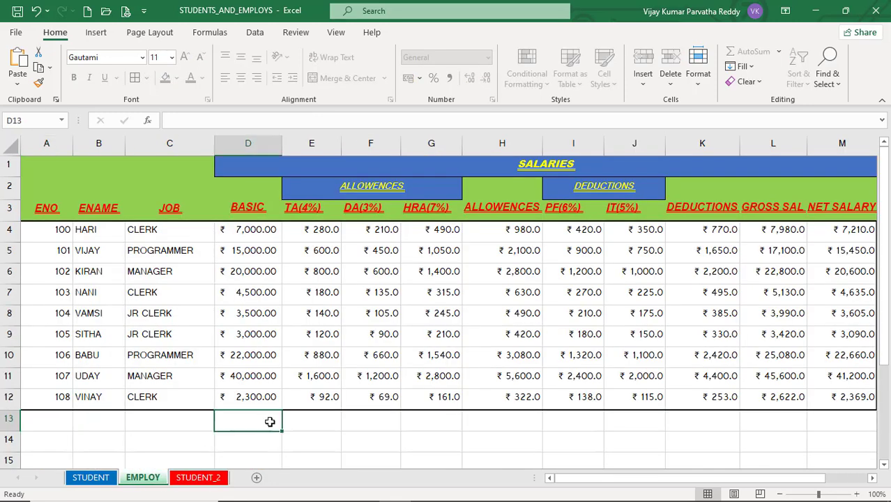
{"action": "left_click", "coordinate": [303, 417]}
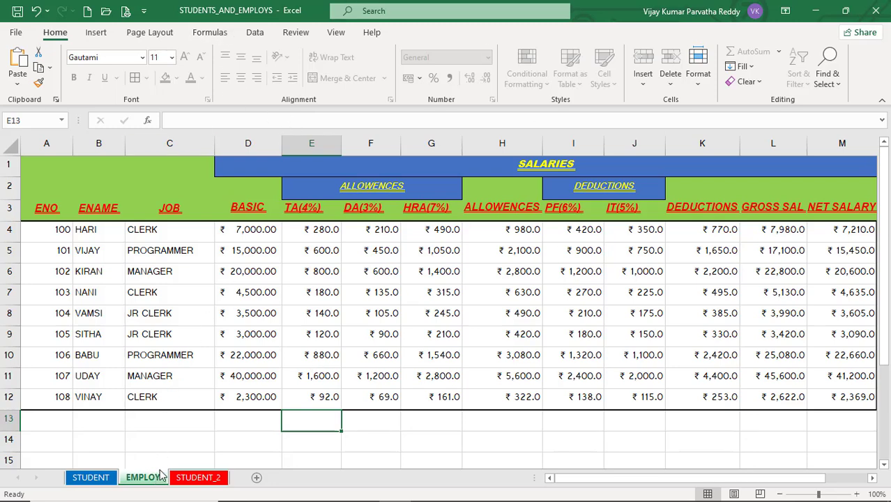
{"action": "left_click", "coordinate": [269, 378]}
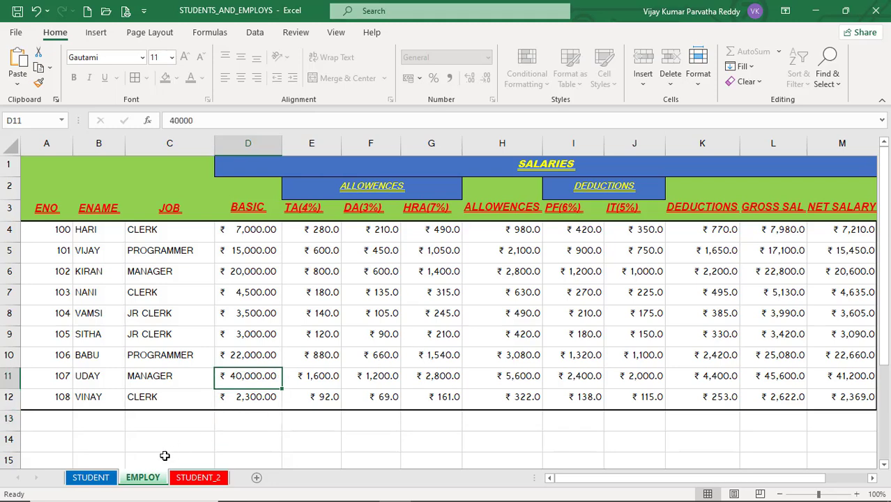
Unprotect the EMPLOY sheet, confirming with the password
{"action": "right_click", "coordinate": [151, 476]}
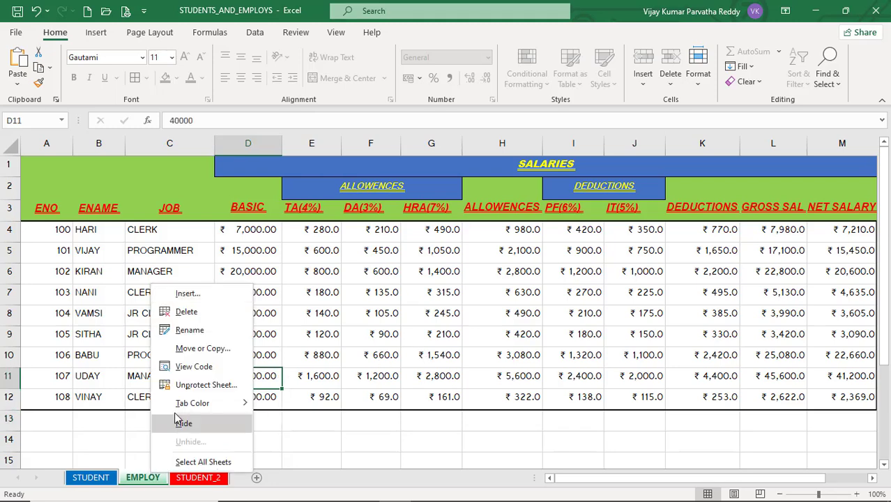
{"action": "left_click", "coordinate": [204, 387]}
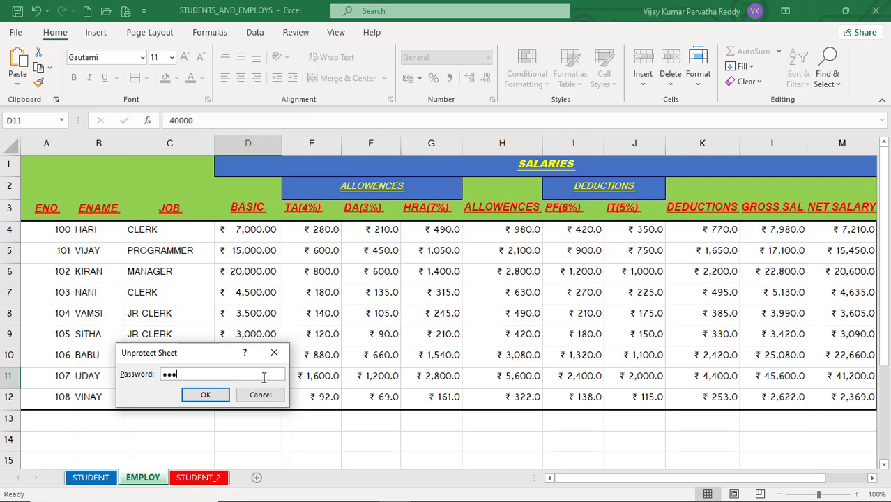
{"action": "key", "text": "Return"}
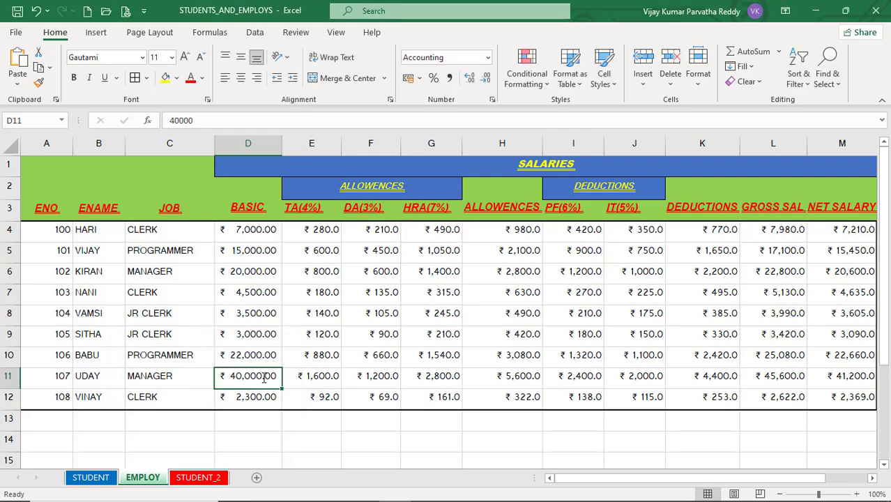
With E13 selected, check the Format menu's options and close it unchanged
{"action": "left_click", "coordinate": [339, 421]}
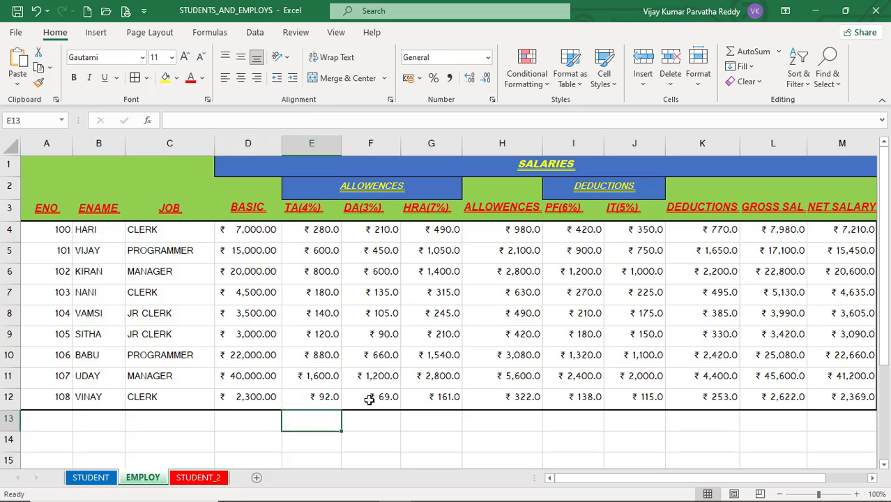
{"action": "left_click", "coordinate": [696, 80]}
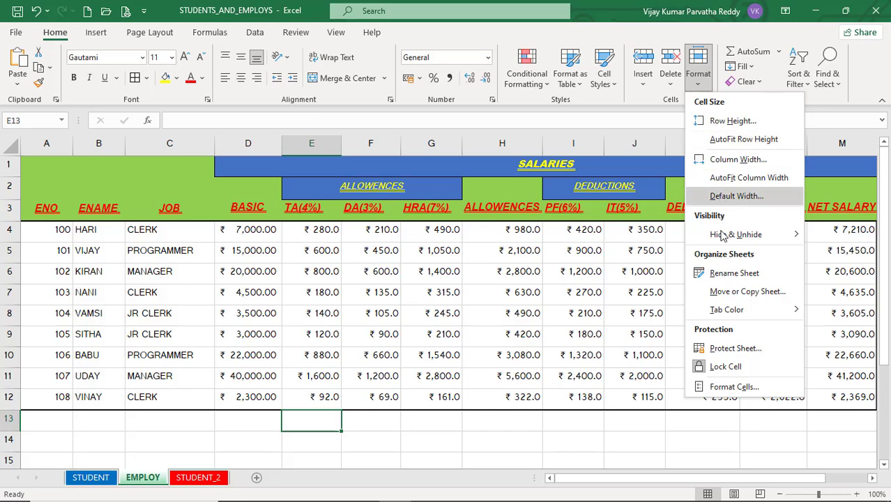
{"action": "mouse_move", "coordinate": [731, 244]}
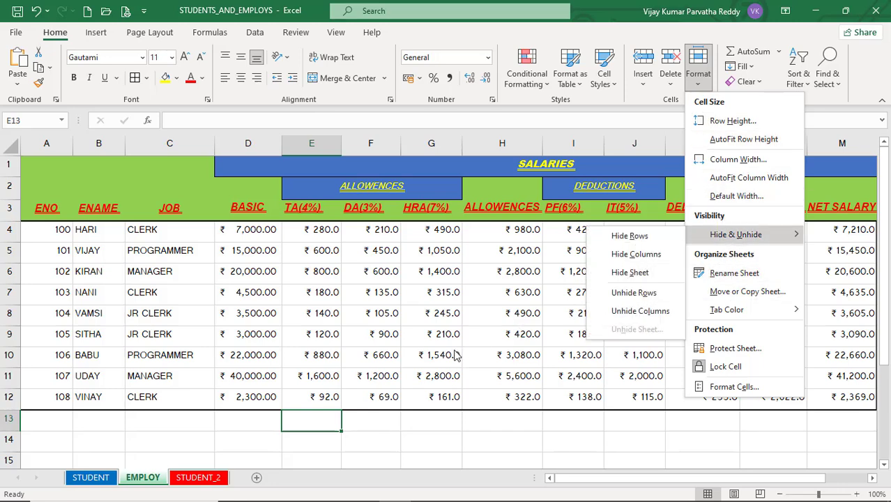
{"action": "left_click", "coordinate": [377, 436]}
{"action": "left_click", "coordinate": [197, 441]}
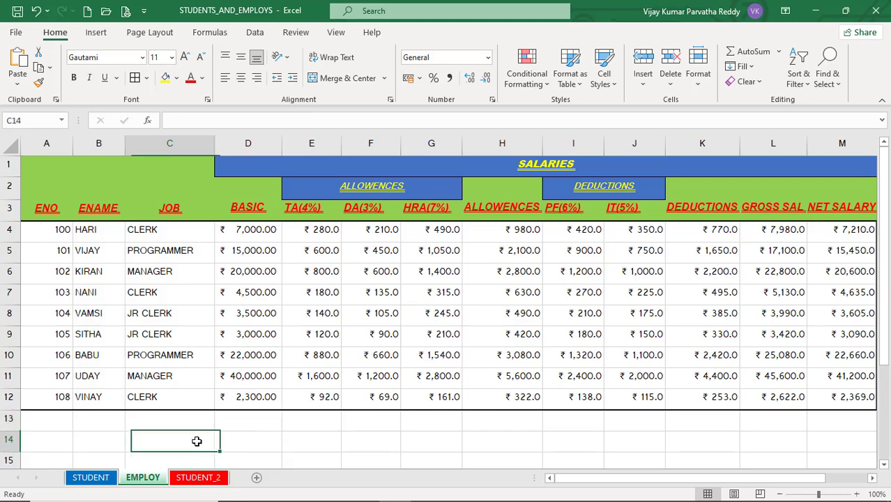
{"action": "left_click", "coordinate": [262, 434]}
{"action": "left_click", "coordinate": [185, 424]}
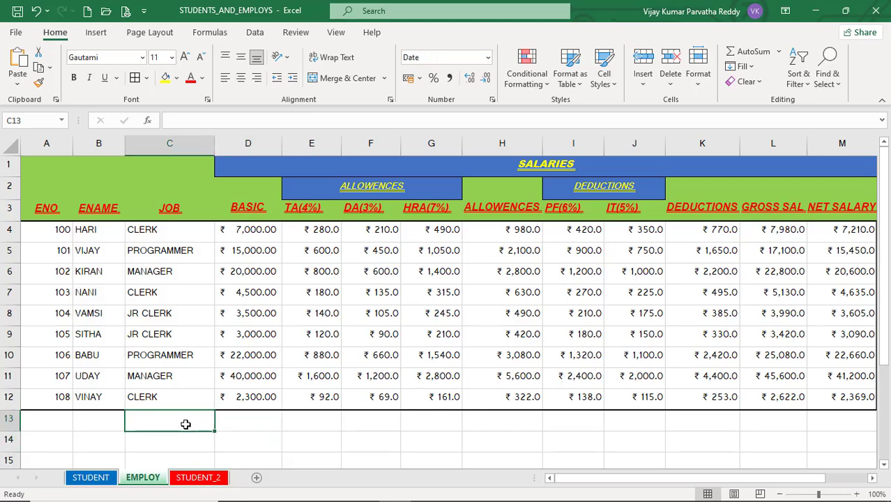